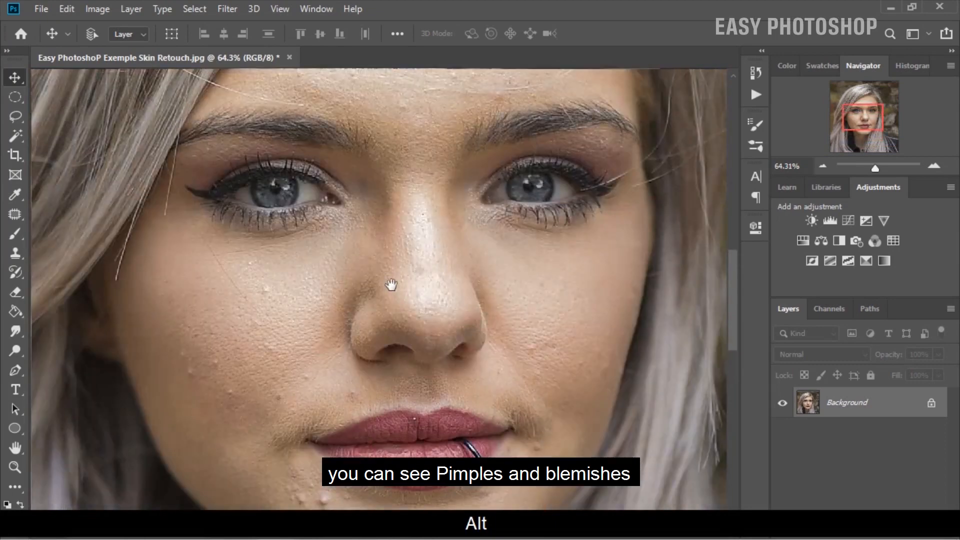
scroll(392, 397, "down", 6)
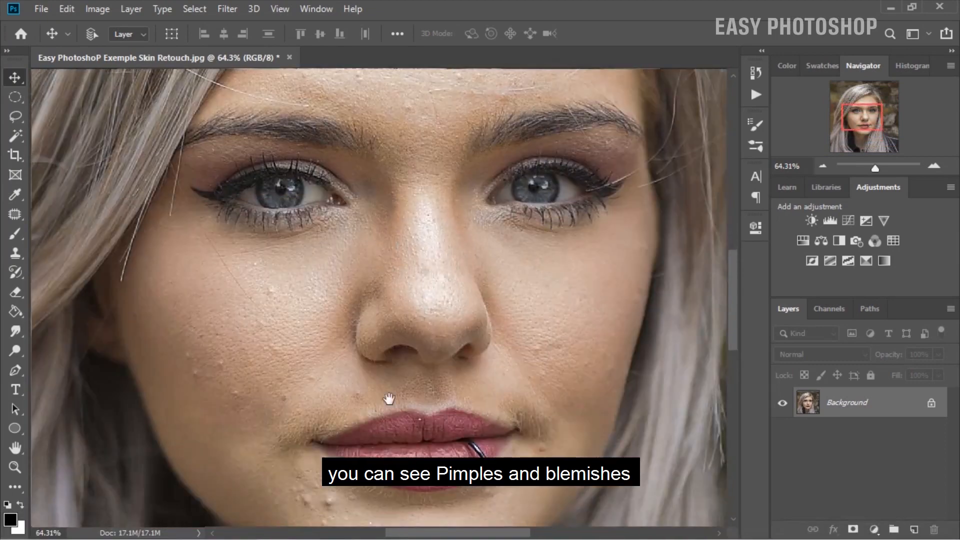
scroll(398, 355, "down", 1)
scroll(458, 335, "down", 2)
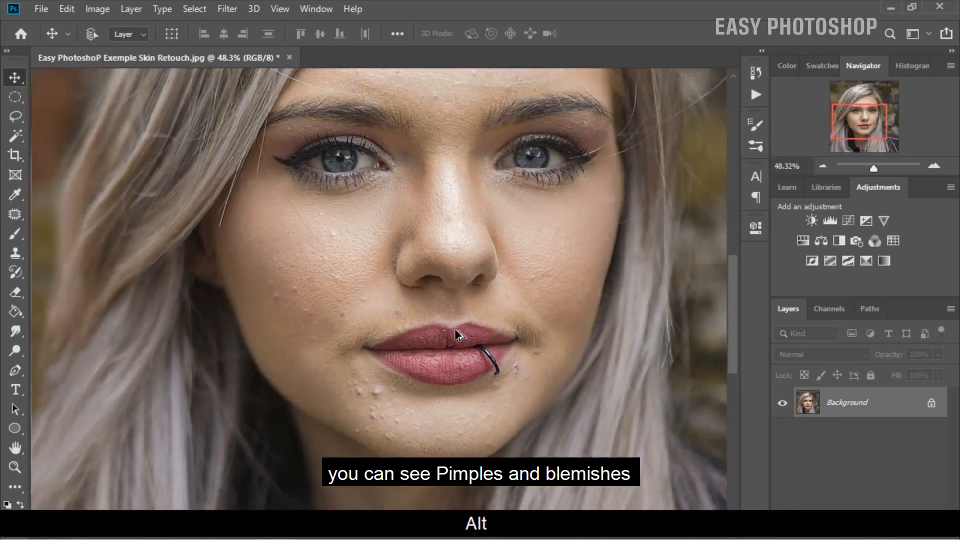
left_click_drag(486, 287, 431, 317)
scroll(437, 313, "down", 1)
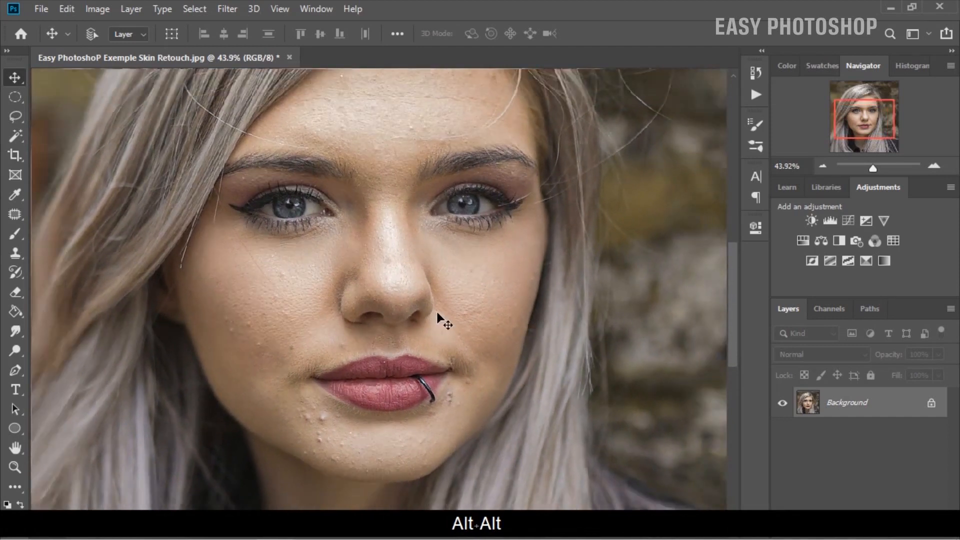
- Duplicate the Background layer and name the copy "low"
right_click(829, 415)
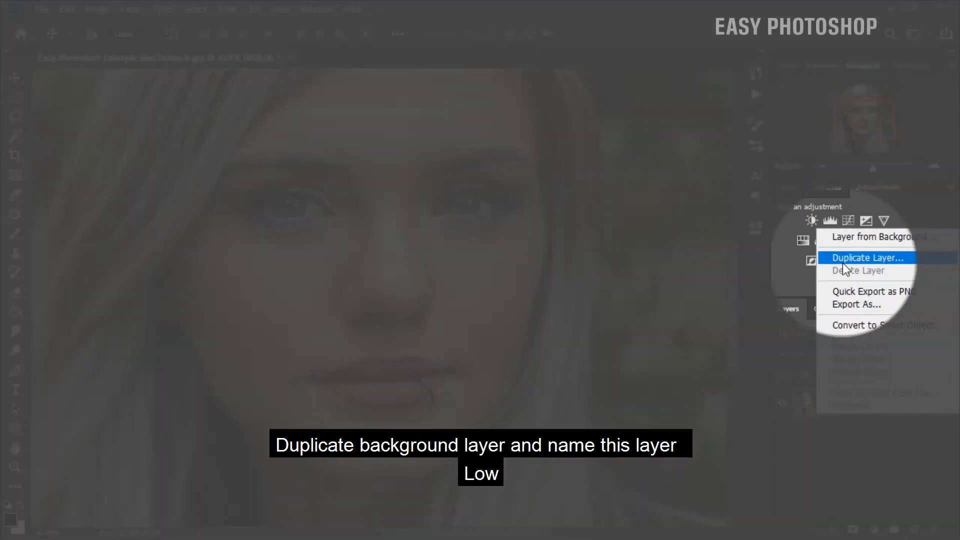
left_click(843, 260)
left_click(492, 150)
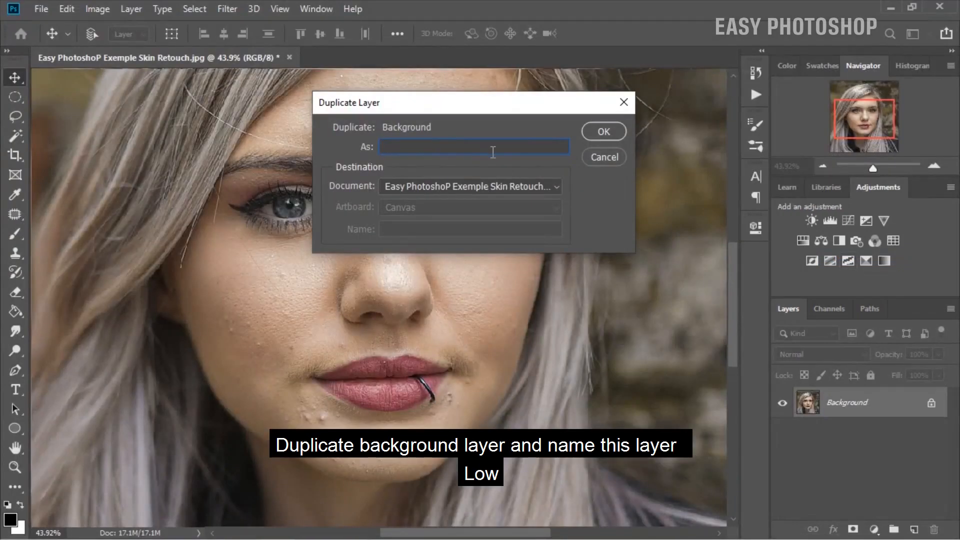
type("low")
left_click(602, 133)
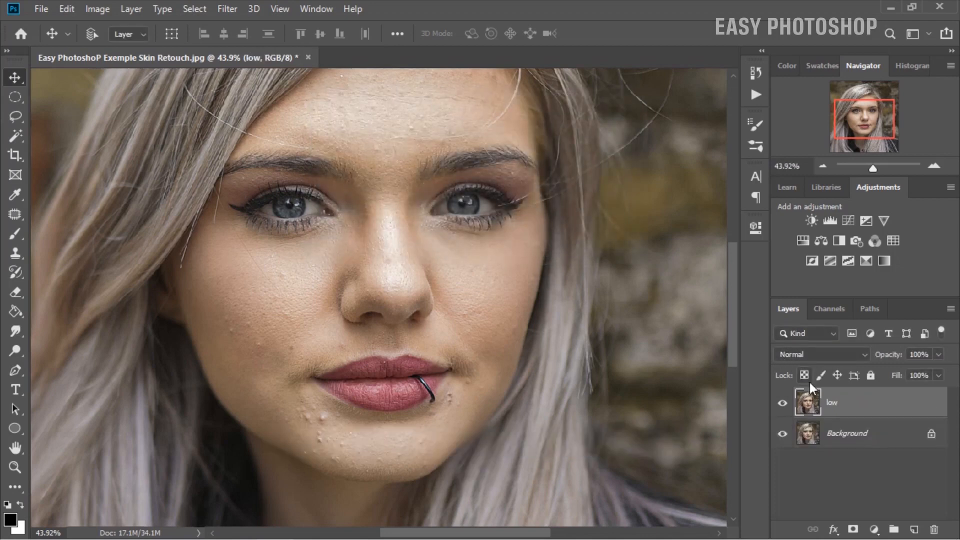
- Duplicate the low layer, name the copy "high", and hide it
right_click(854, 403)
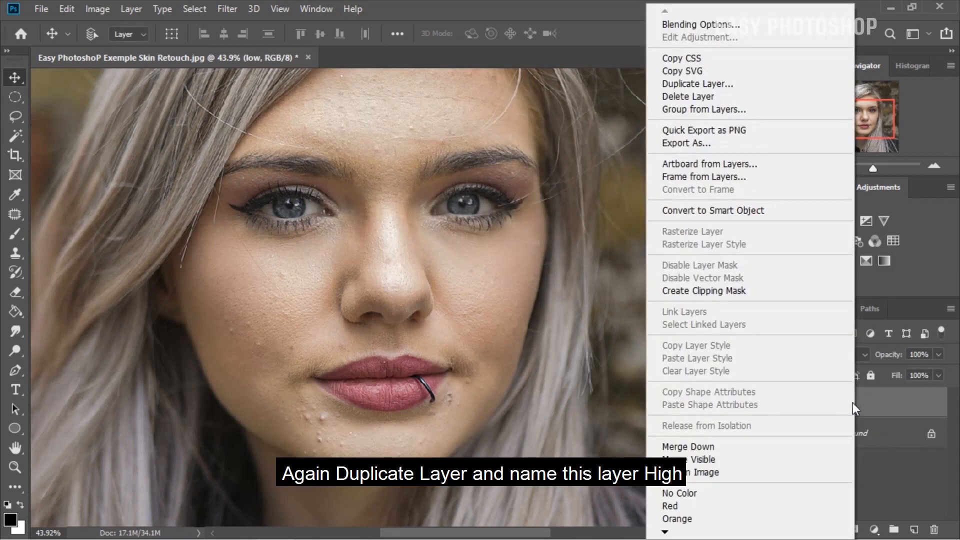
left_click(685, 85)
left_click(482, 145)
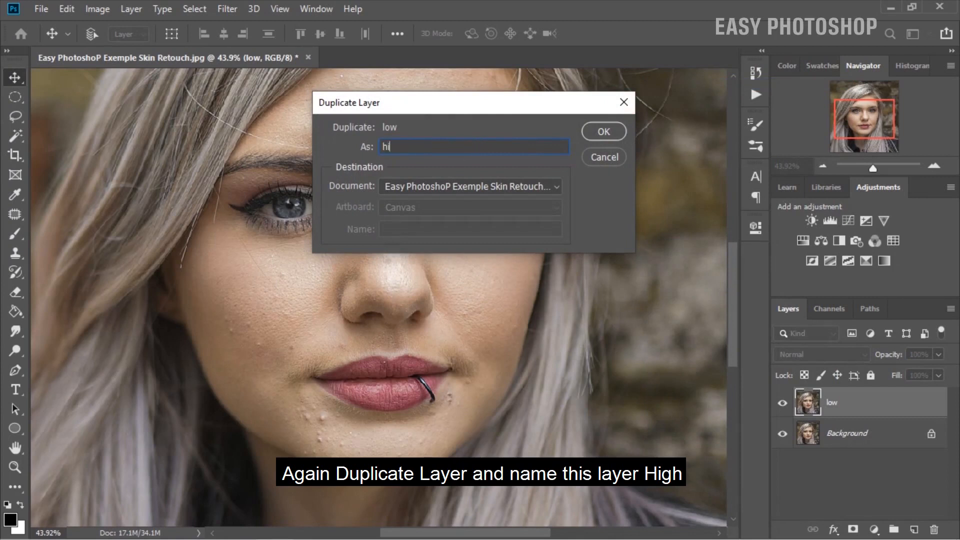
left_click(604, 131)
left_click(782, 404)
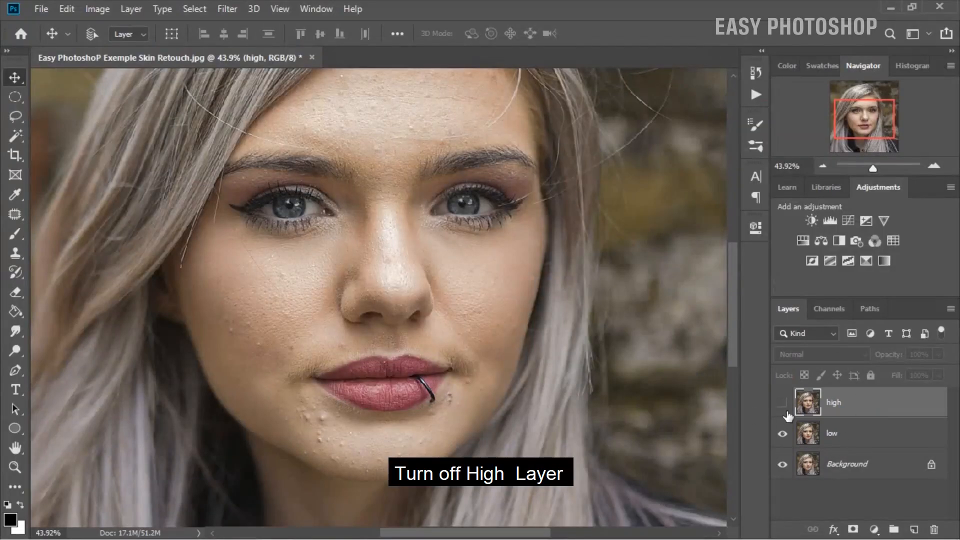
- Apply a Gaussian Blur with a radius of 8.0 pixels to the low layer
left_click(830, 440)
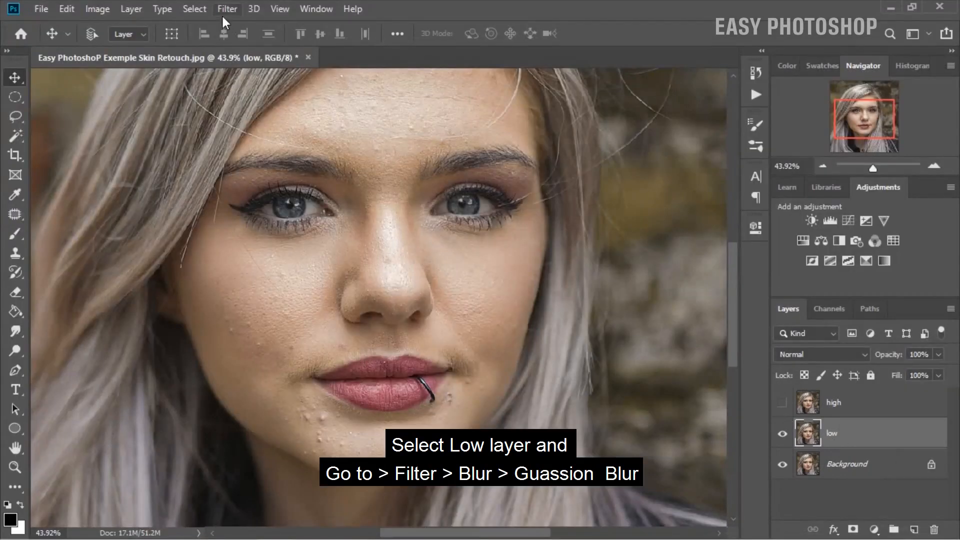
left_click(223, 11)
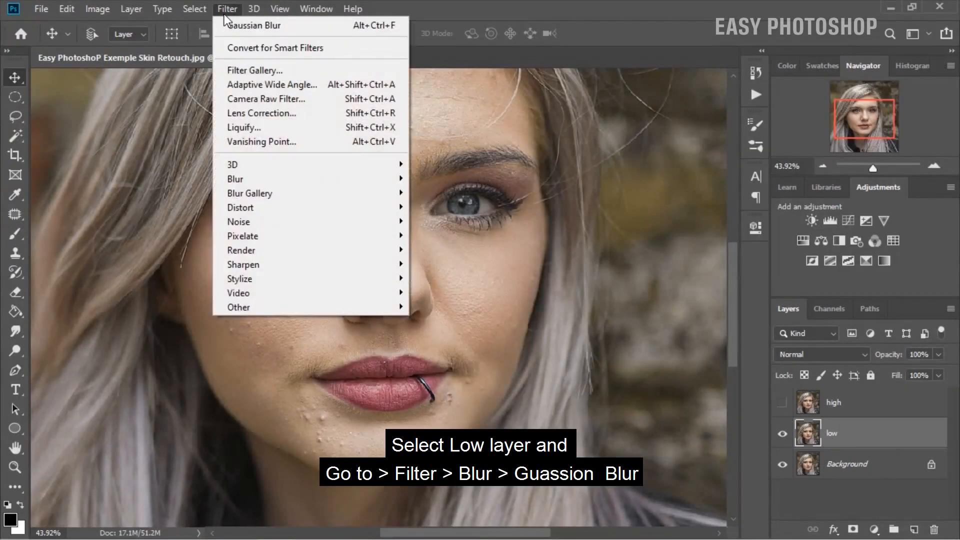
mouse_move(269, 178)
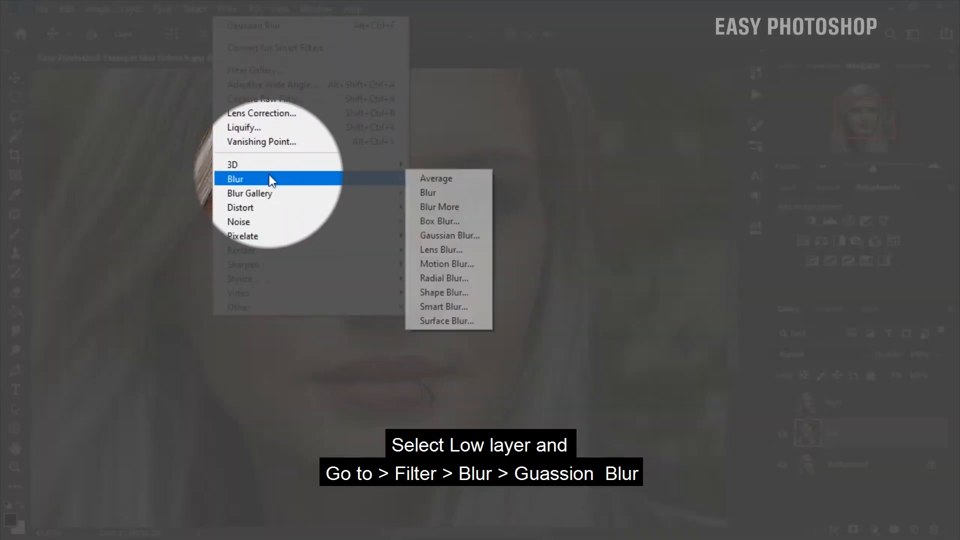
left_click(436, 236)
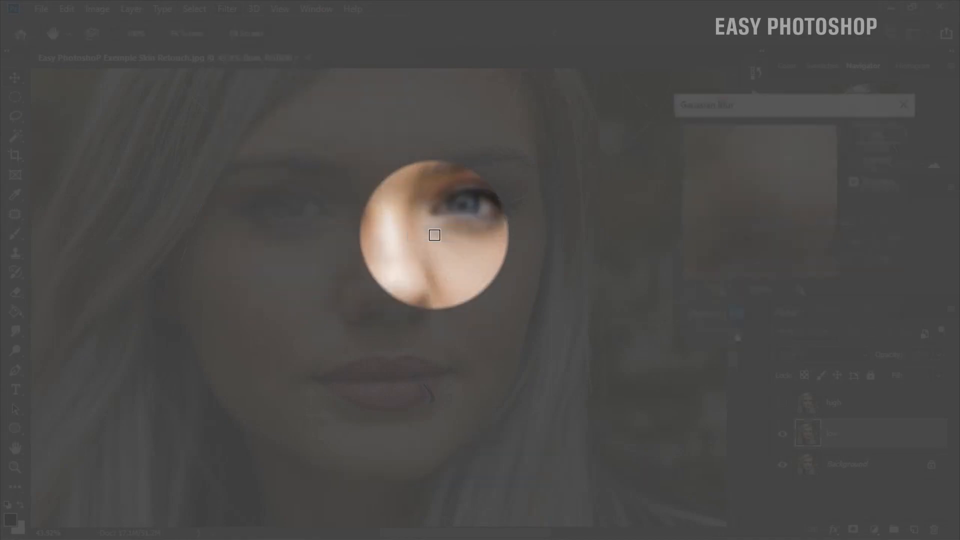
left_click(275, 288)
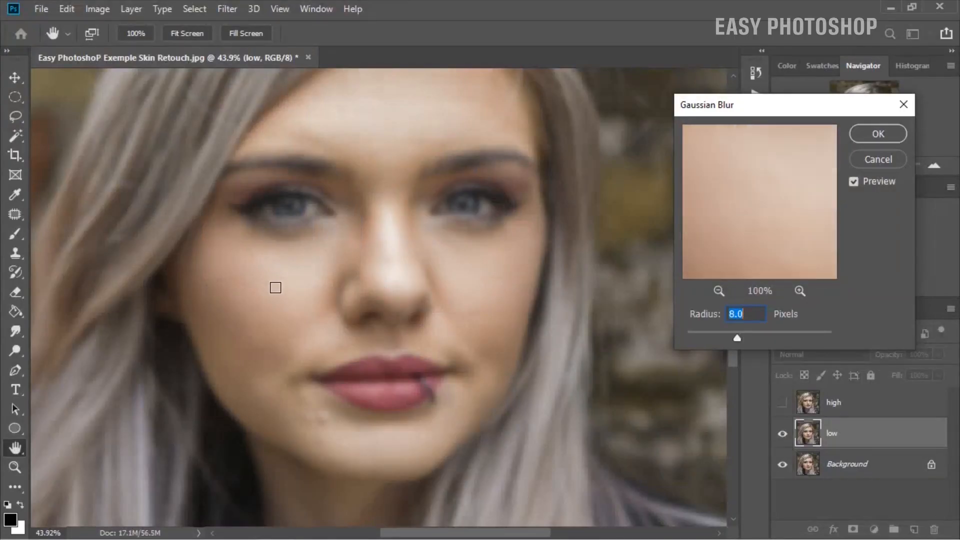
left_click_drag(752, 221, 755, 250)
mouse_move(733, 340)
left_mouse_down()
mouse_move(680, 339)
mouse_move(742, 339)
left_mouse_up()
left_click(746, 313)
key("BackSpace")
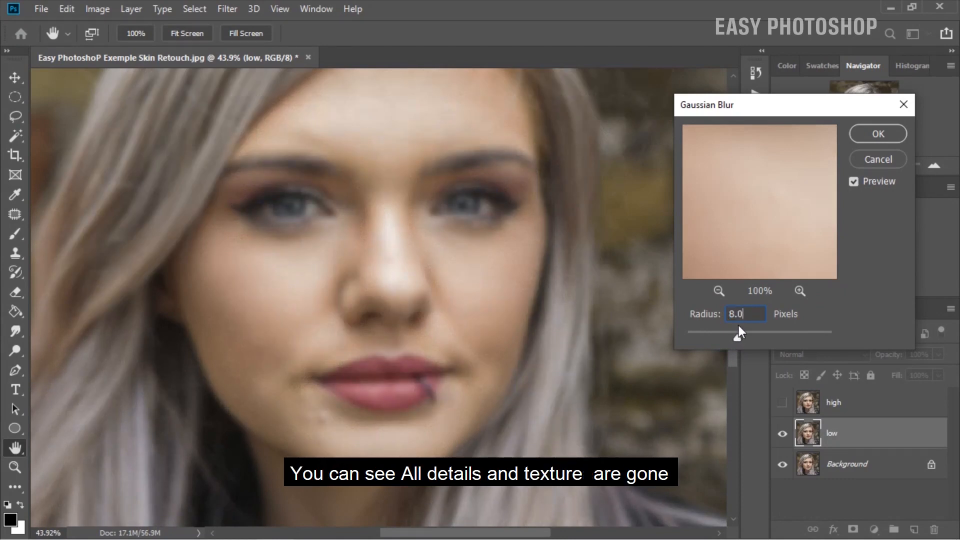
type("0")
key("Tab")
left_click(879, 135)
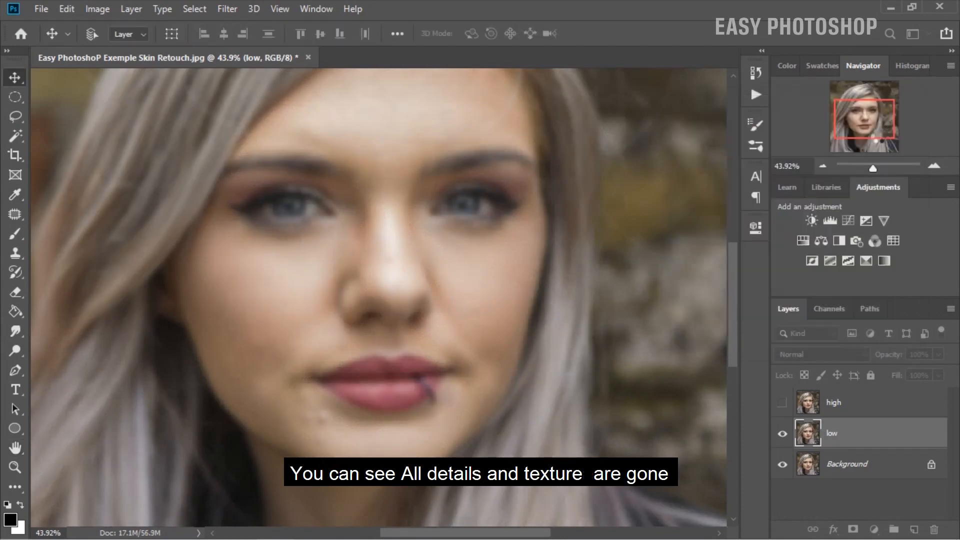
- Show the high layer and use Apply Image on it with the low layer as source, Subtract blending, scale 2 and offset 128
left_click(840, 404)
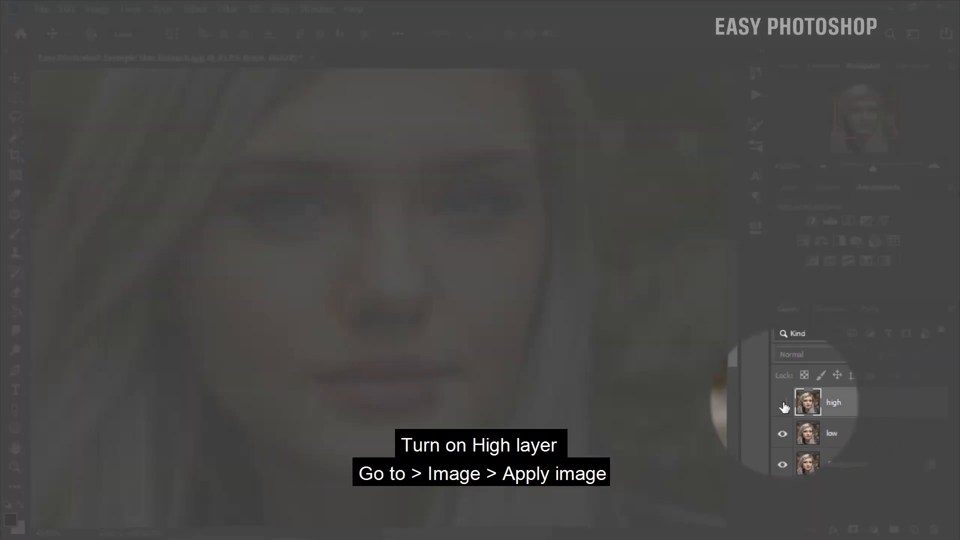
left_click(783, 404)
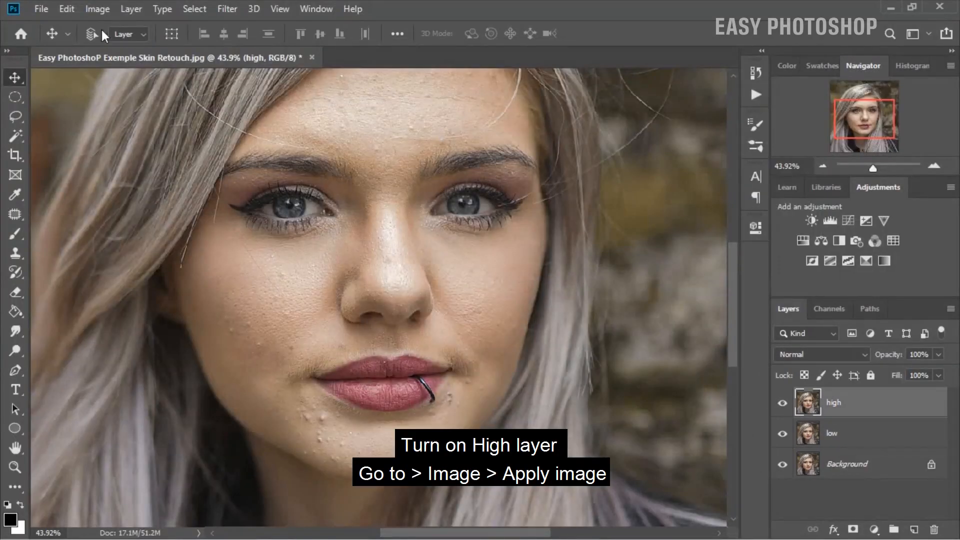
left_click(95, 10)
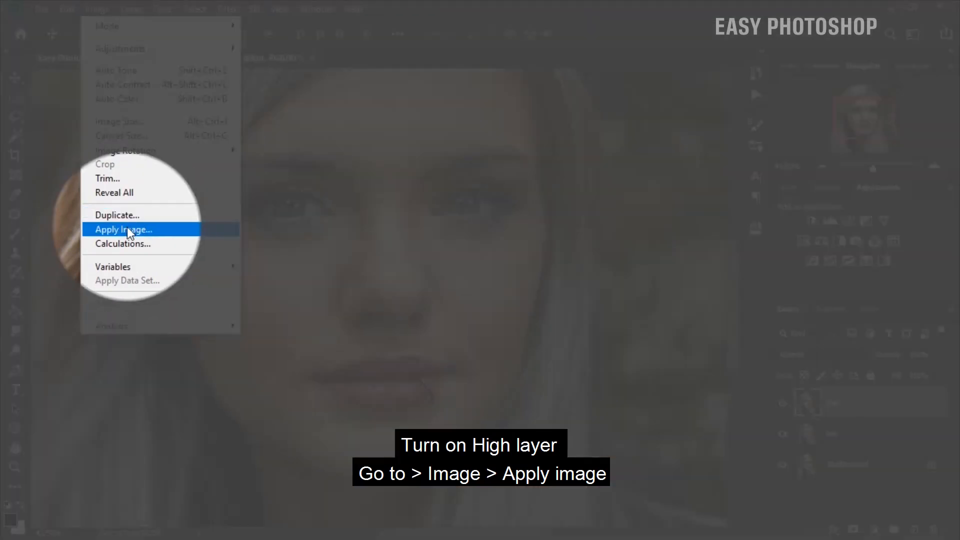
left_click(125, 229)
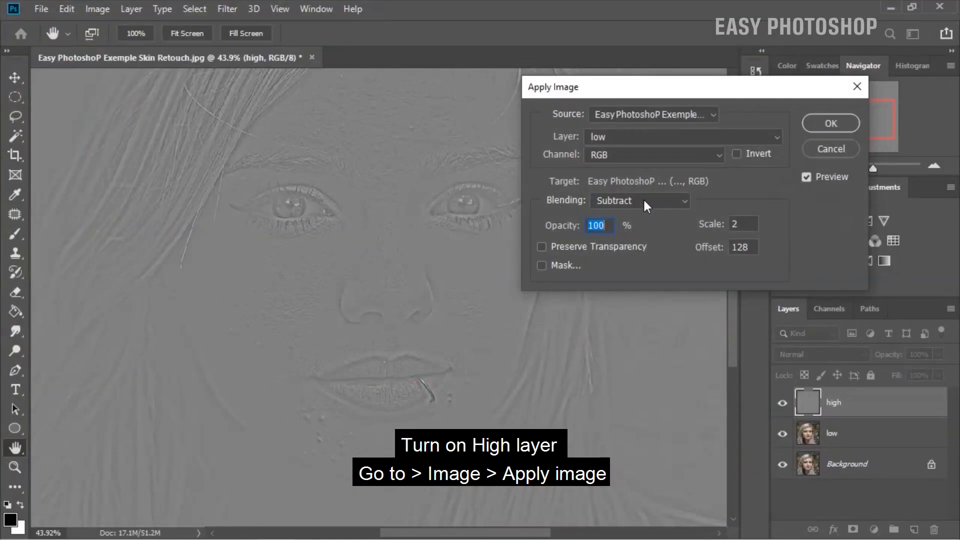
left_click(637, 140)
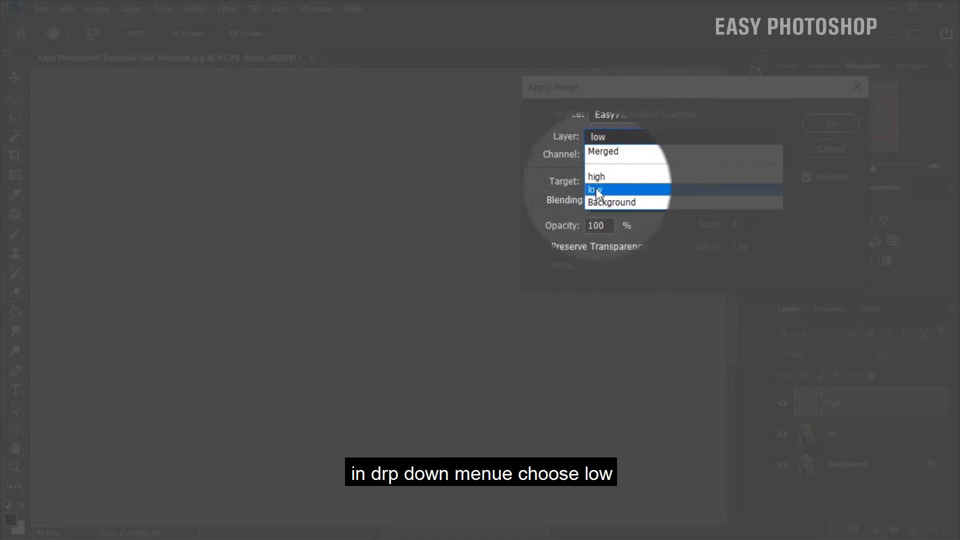
left_click(604, 191)
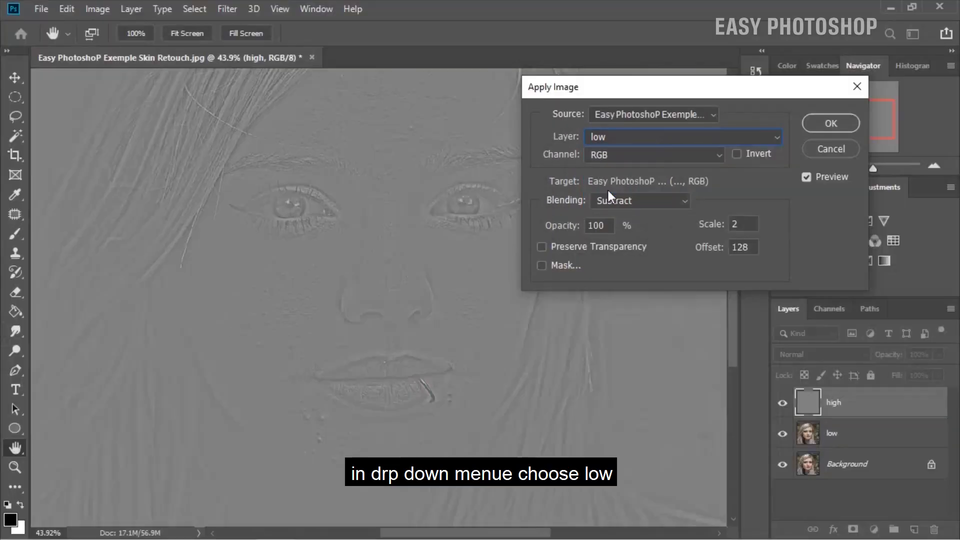
left_click(613, 202)
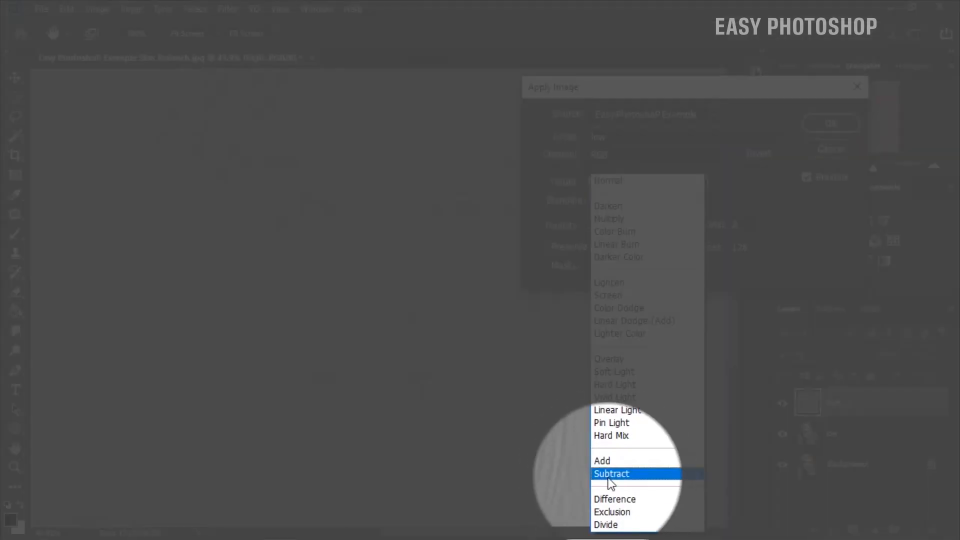
left_click(607, 477)
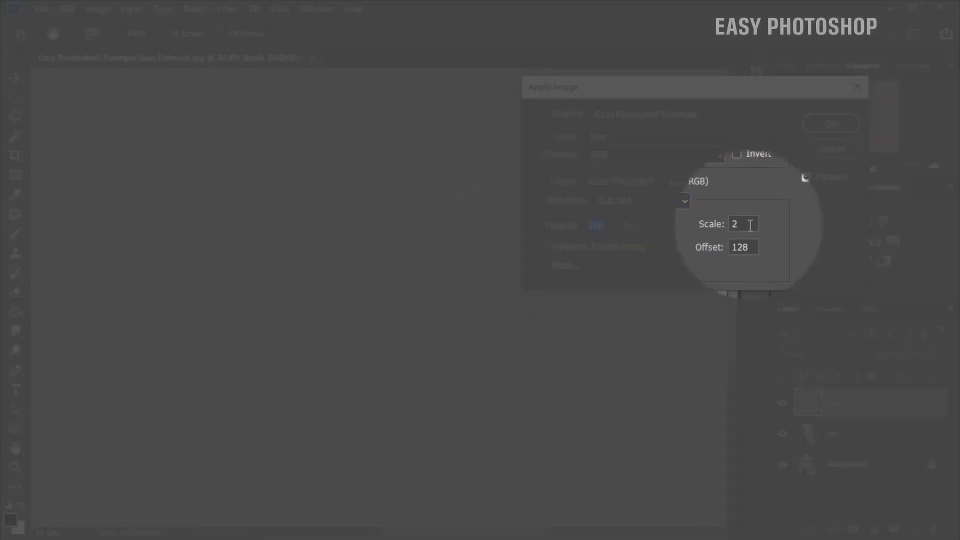
left_click_drag(748, 224, 723, 251)
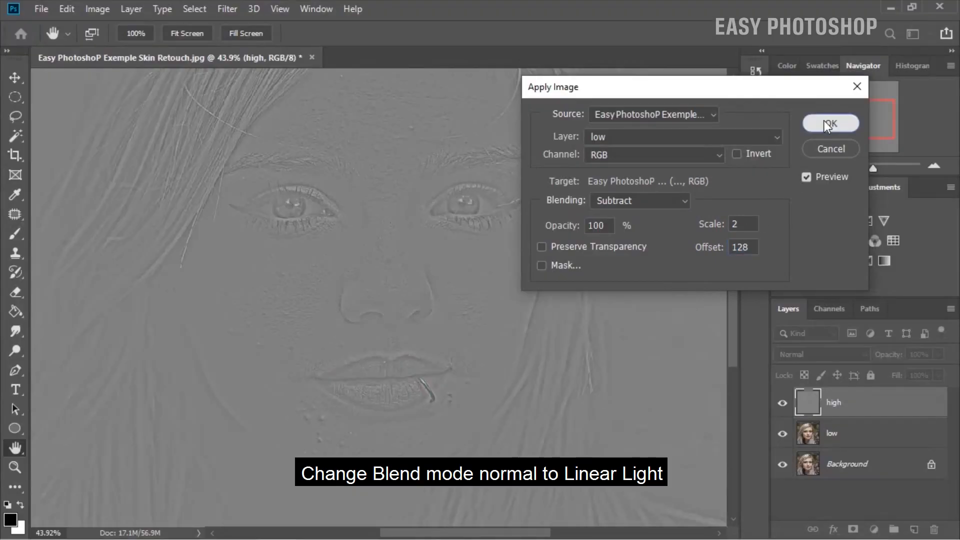
left_click(823, 121)
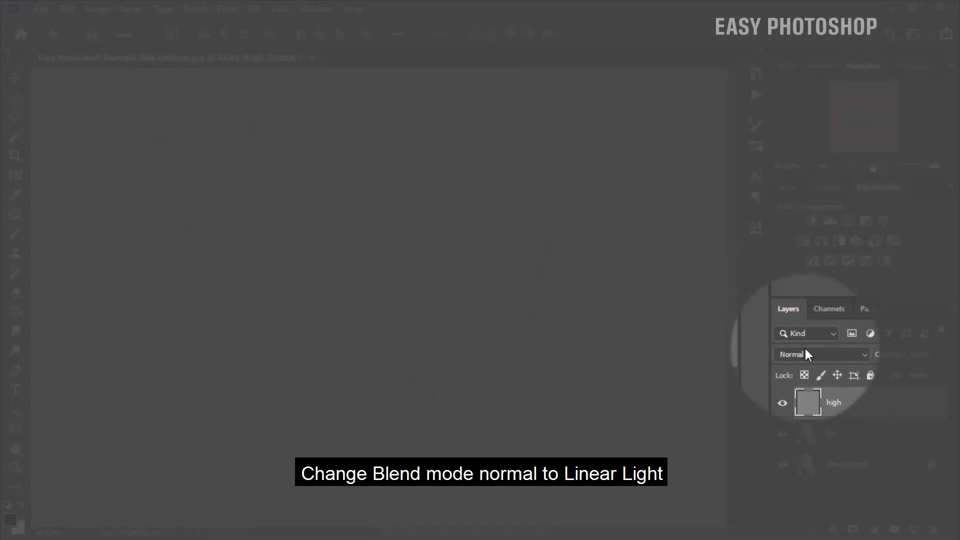
- Set the high layer's blend mode to Linear Light and group the high and low layers
left_click(804, 353)
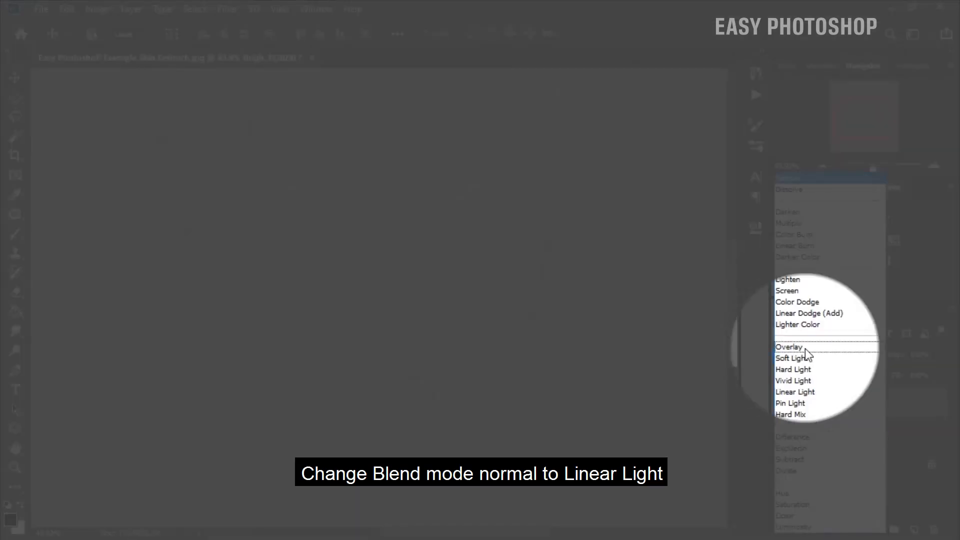
left_click(806, 394)
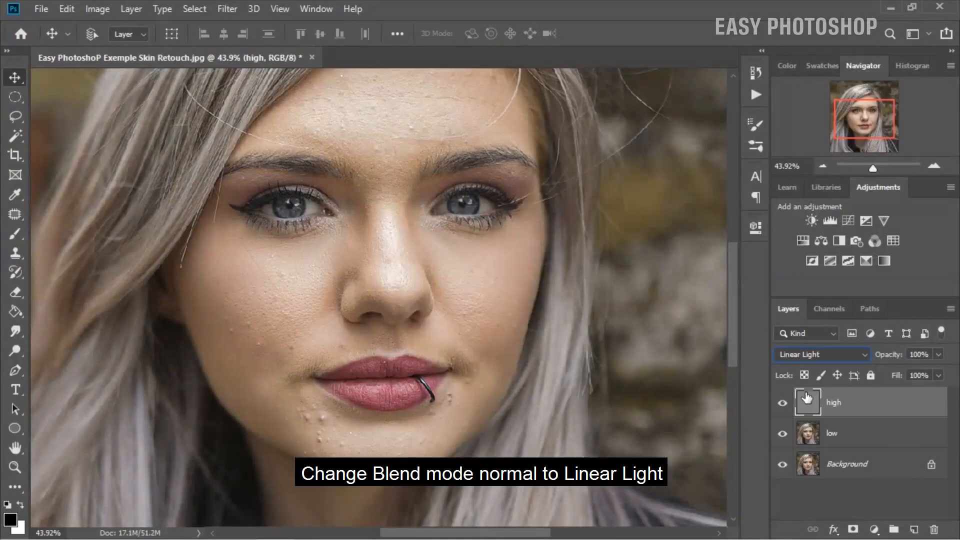
left_click(845, 436, "shift")
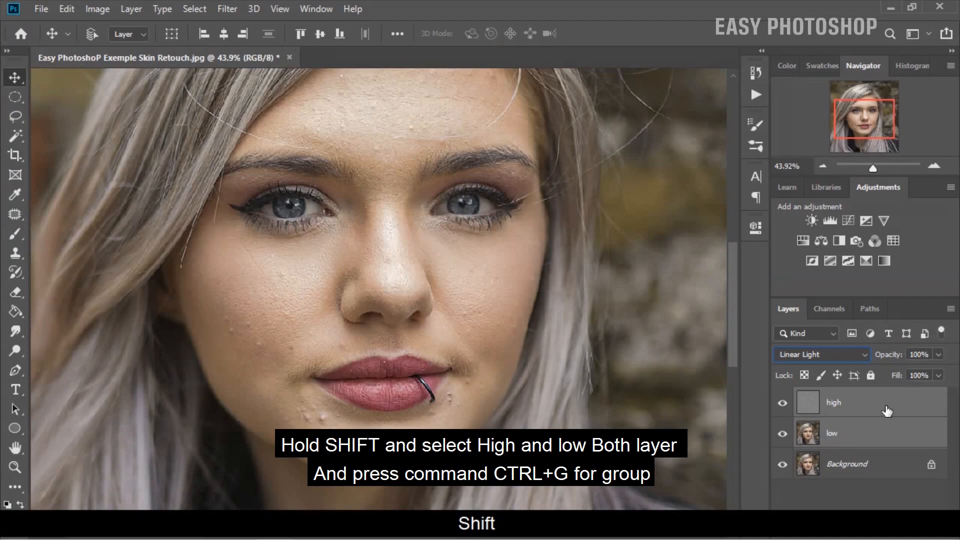
left_click_drag(886, 410, 896, 534)
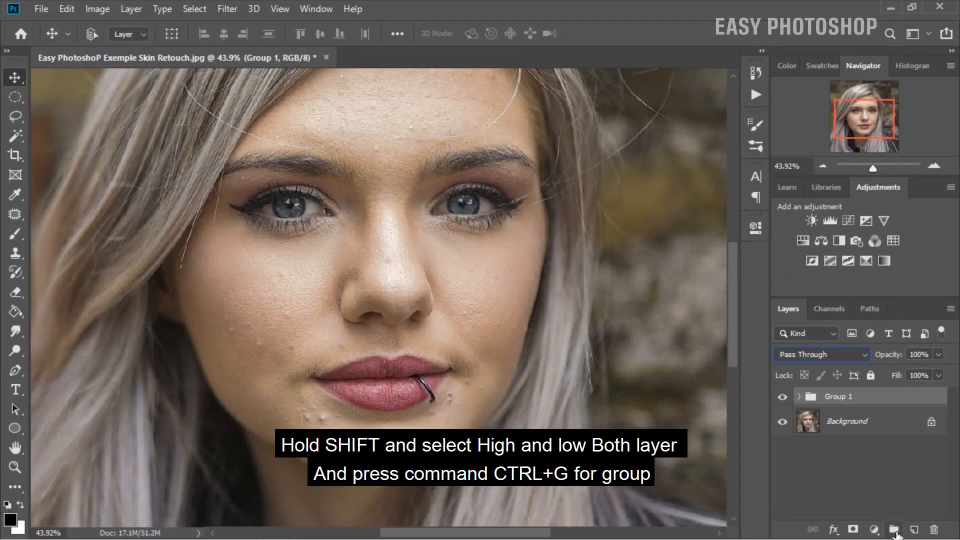
left_click(782, 397)
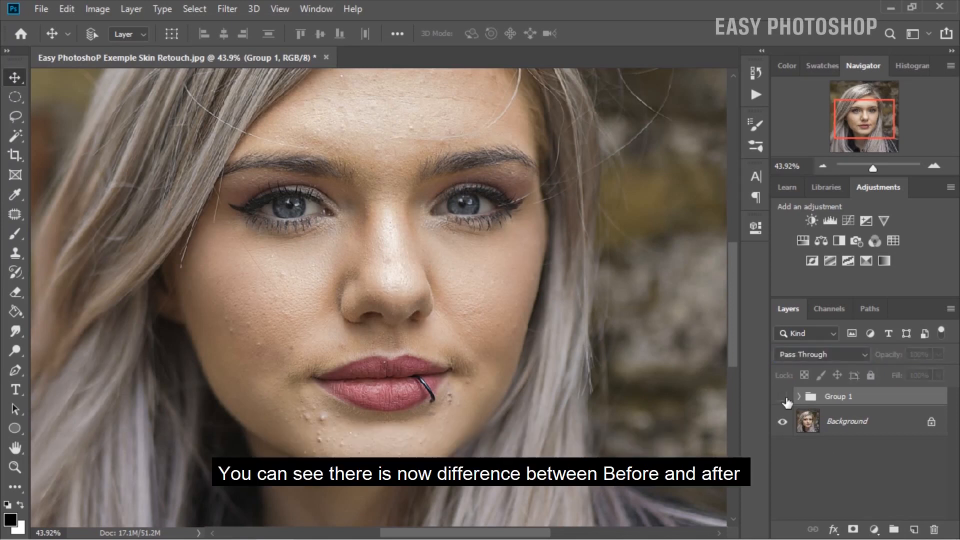
- Select the low layer inside Group 1 and ready the Lasso tool with a 20 px feather
left_click(798, 397)
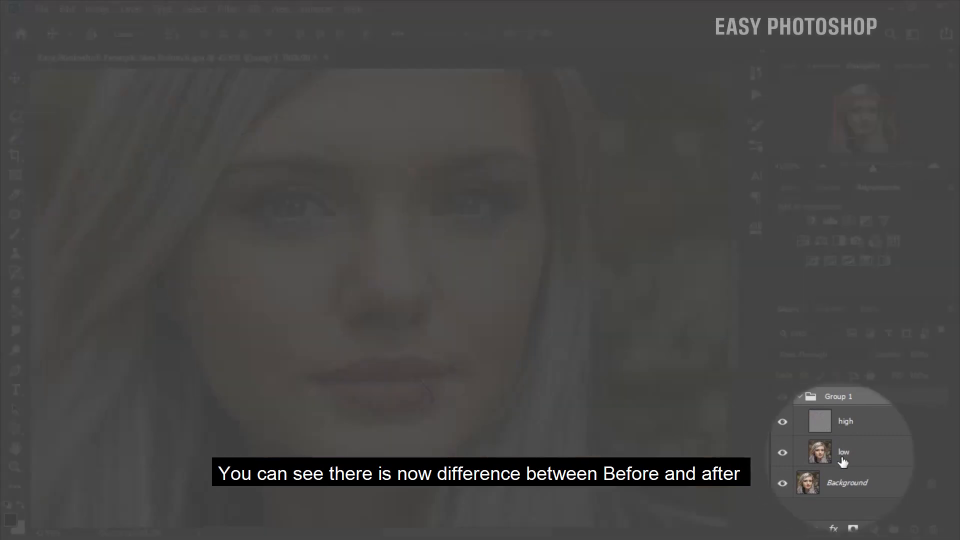
left_click(844, 453)
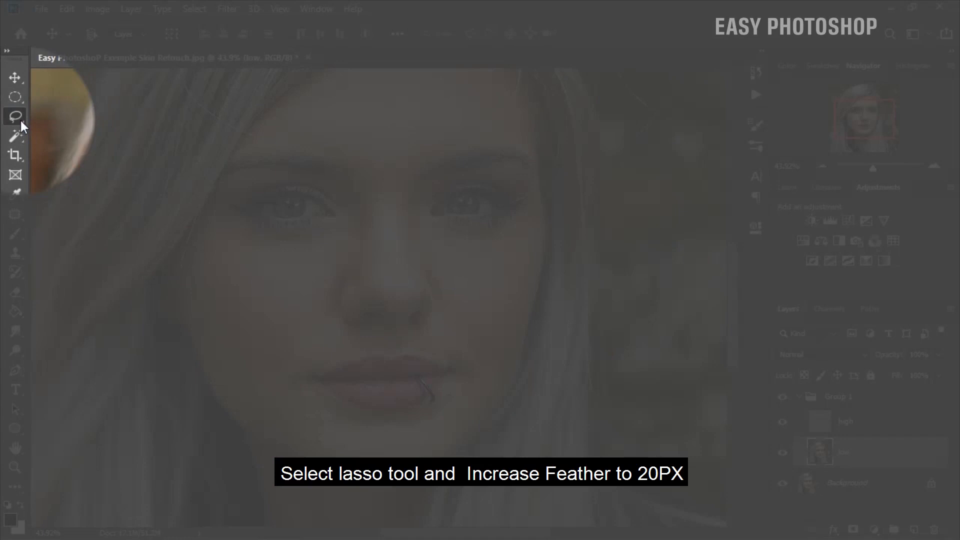
left_click(20, 121)
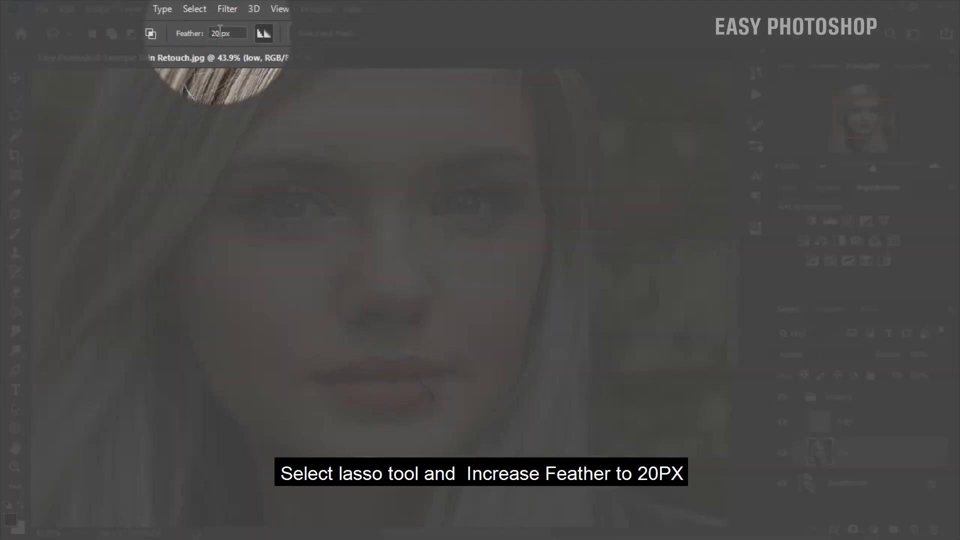
left_click_drag(219, 33, 200, 34)
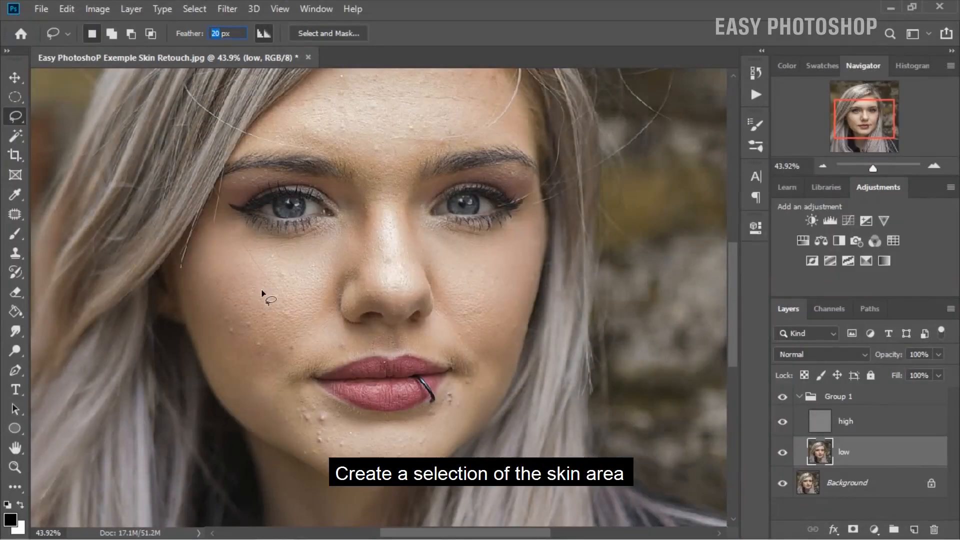
- Lasso the cheek skin on the photo's left side, from below the eye down toward the jaw
key("ctrl+plus")
key("ctrl+plus")
key("ctrl+plus")
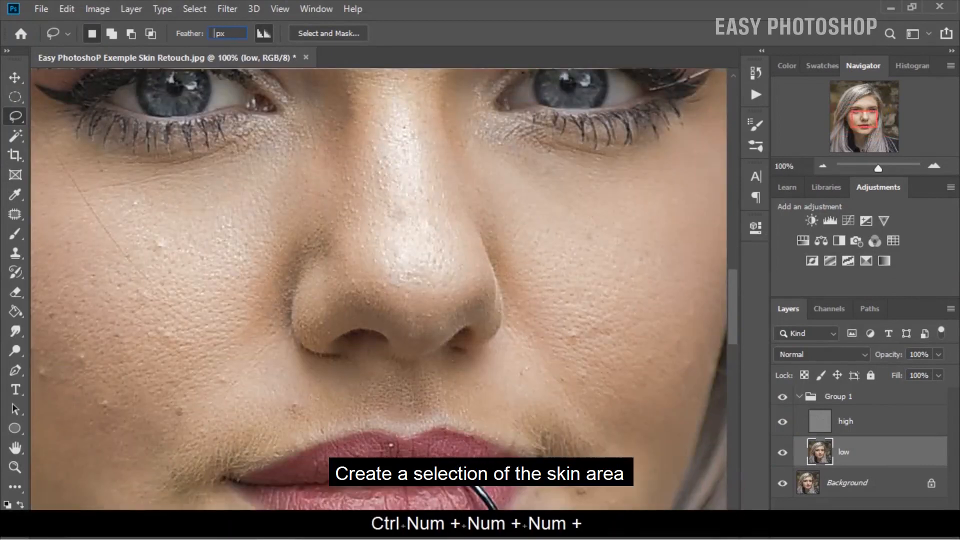
left_click_drag(245, 275, 364, 285)
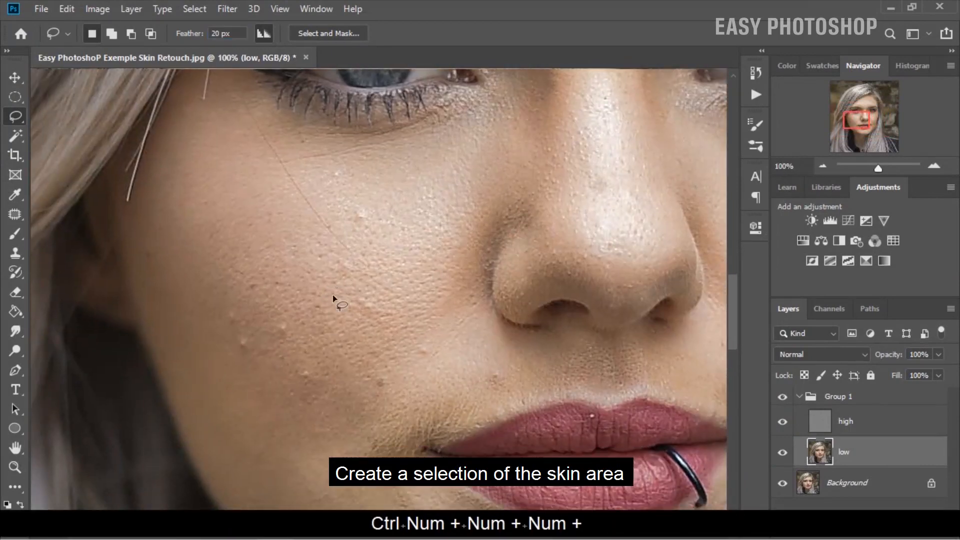
key("ctrl+minus")
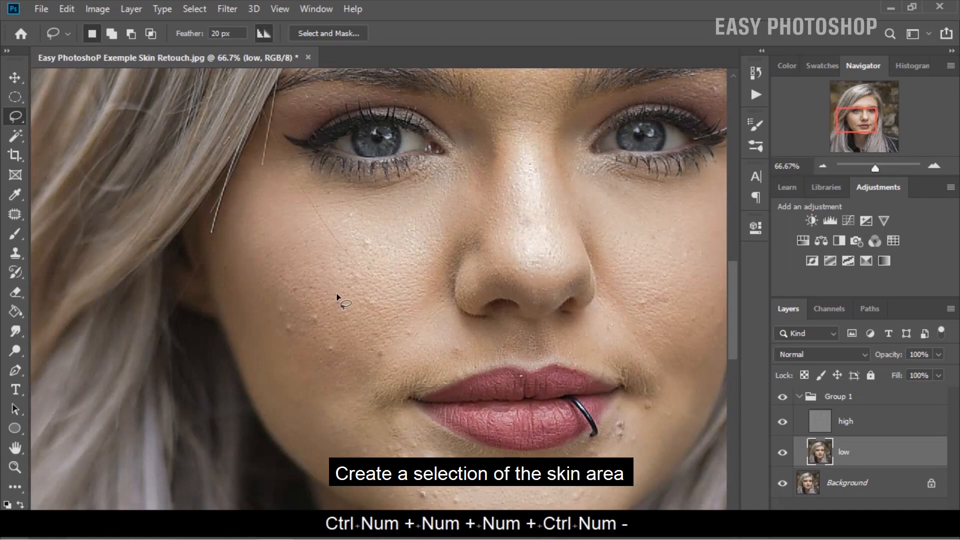
mouse_move(391, 226)
left_mouse_down()
mouse_move(350, 223)
mouse_move(262, 245)
left_mouse_up()
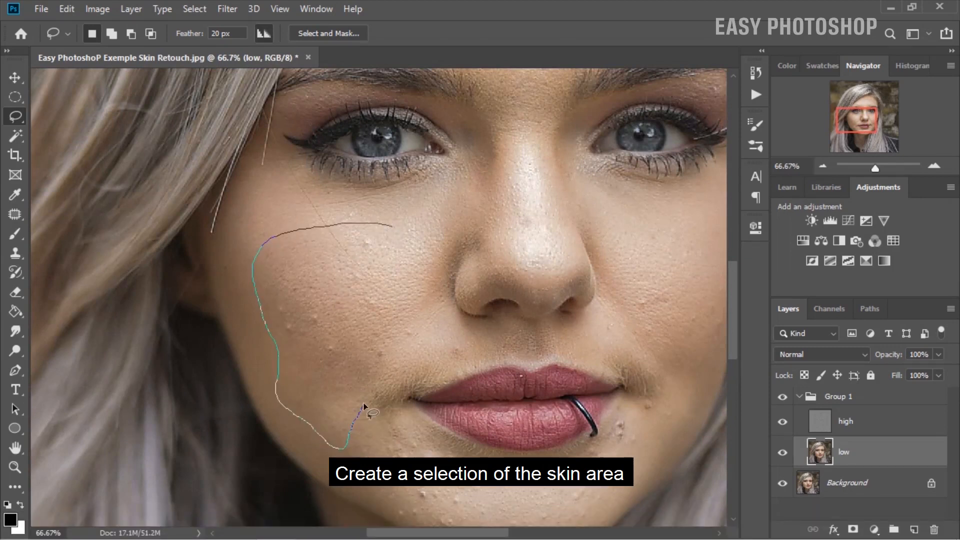
mouse_move(427, 298)
left_mouse_down()
mouse_move(426, 227)
mouse_move(415, 221)
left_mouse_up()
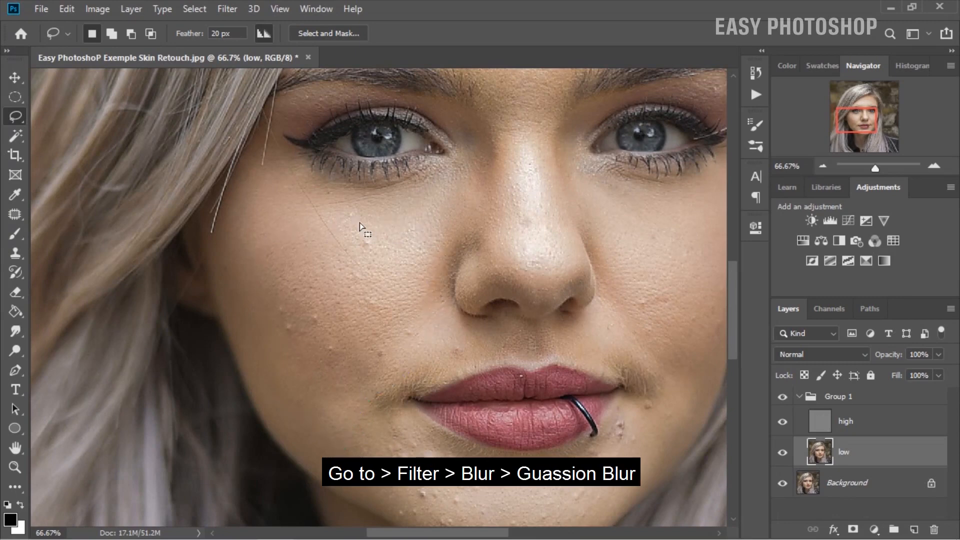
- Apply a Gaussian Blur with a radius of 48.4 pixels to the selected cheek area and clear the selection
left_click(230, 10)
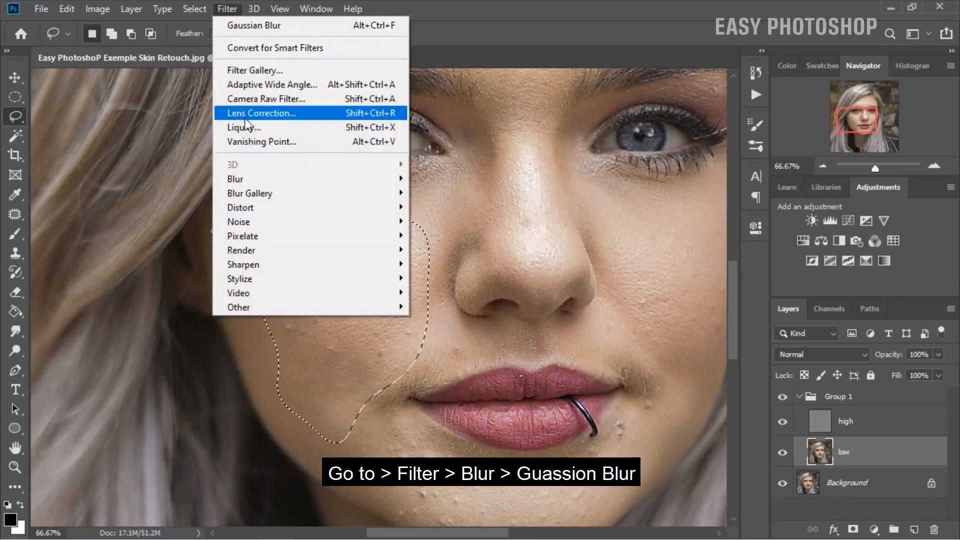
mouse_move(241, 179)
left_click(439, 235)
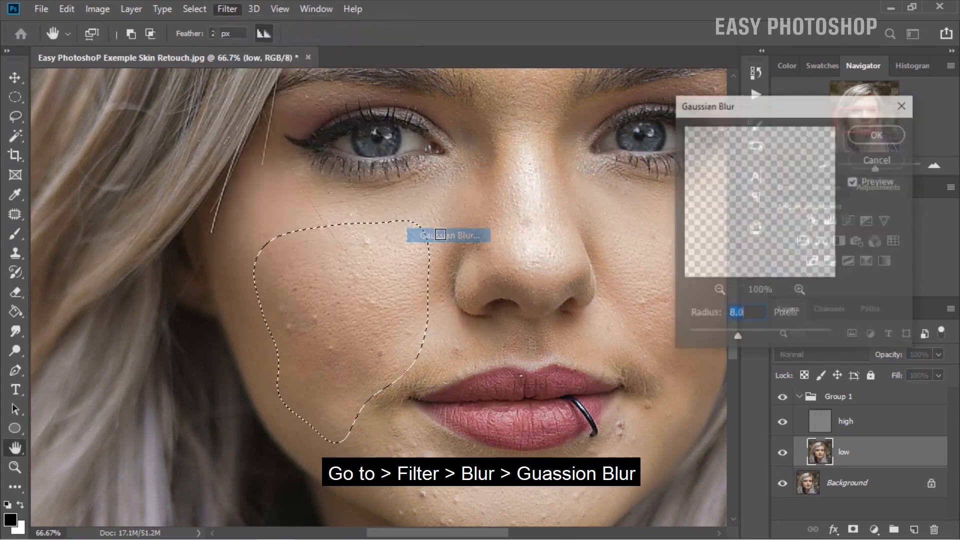
left_click_drag(754, 338, 766, 340)
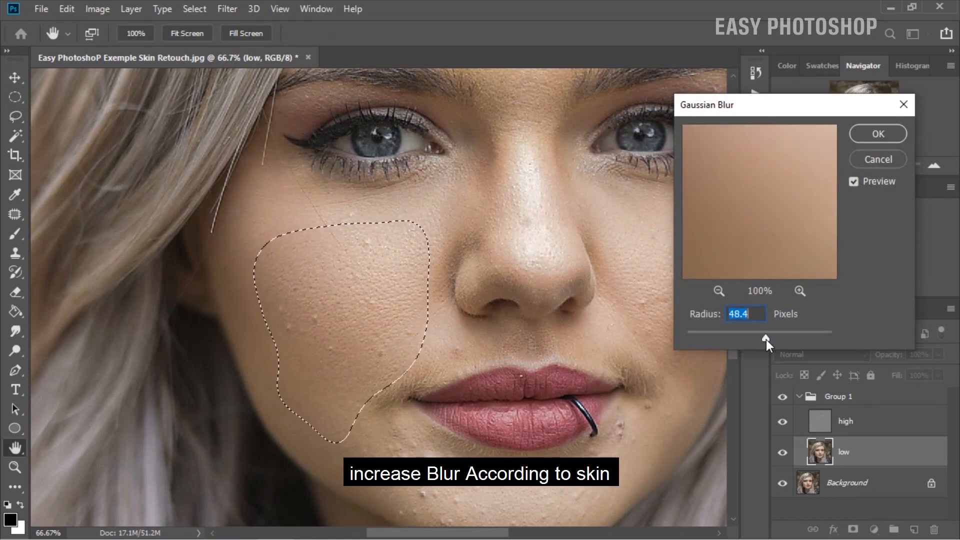
left_click(874, 138)
key("ctrl+d")
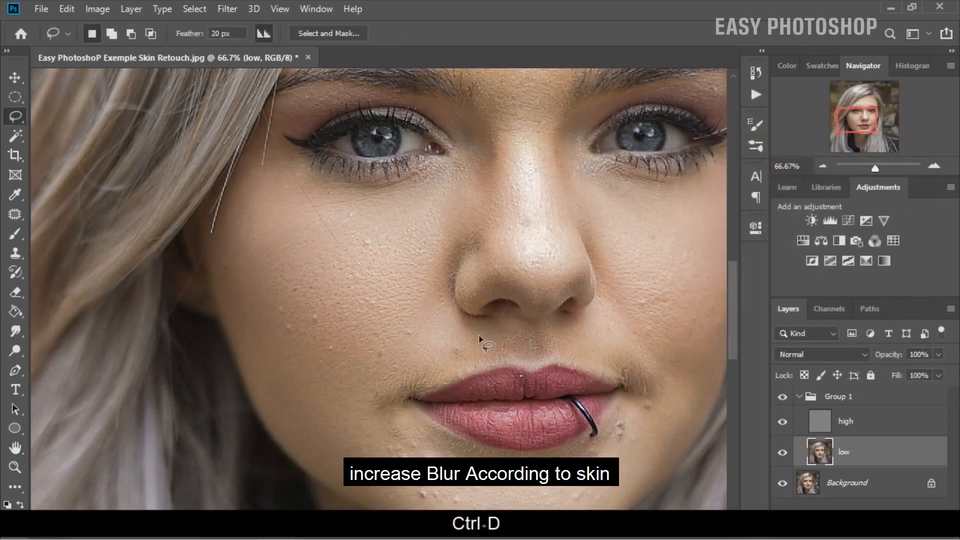
- Lasso the skin below the photo's left eye, blur it with a 16.6-pixel Gaussian Blur and deselect
mouse_move(358, 263)
left_mouse_down()
mouse_move(377, 326)
mouse_move(320, 349)
left_mouse_up()
mouse_move(270, 303)
left_mouse_down()
mouse_move(275, 264)
mouse_move(292, 259)
mouse_move(402, 287)
left_mouse_up()
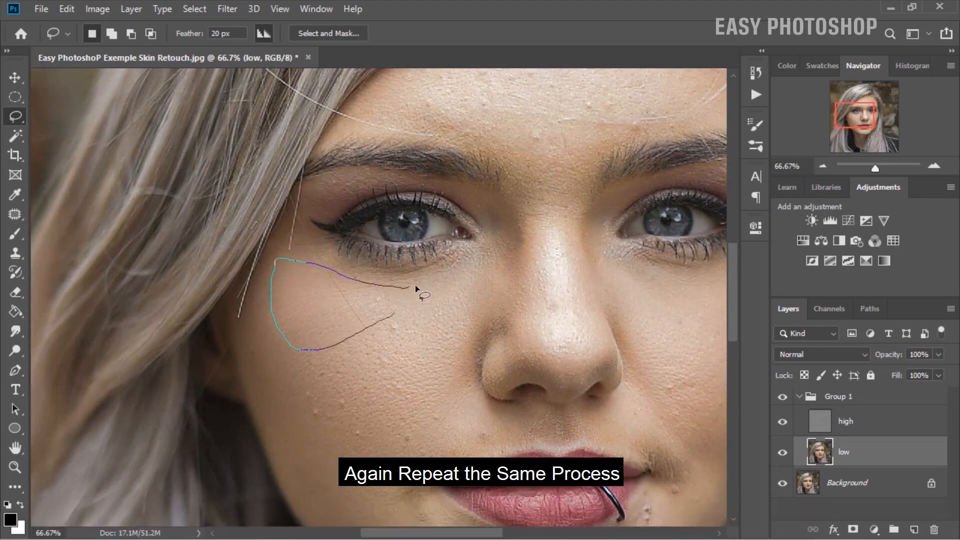
left_click_drag(398, 321, 398, 320)
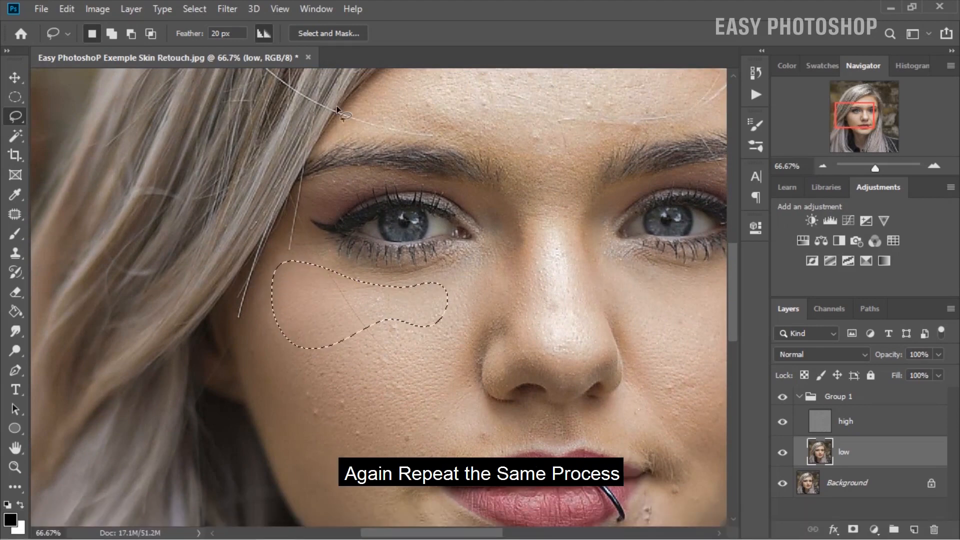
left_click(227, 9)
mouse_move(310, 184)
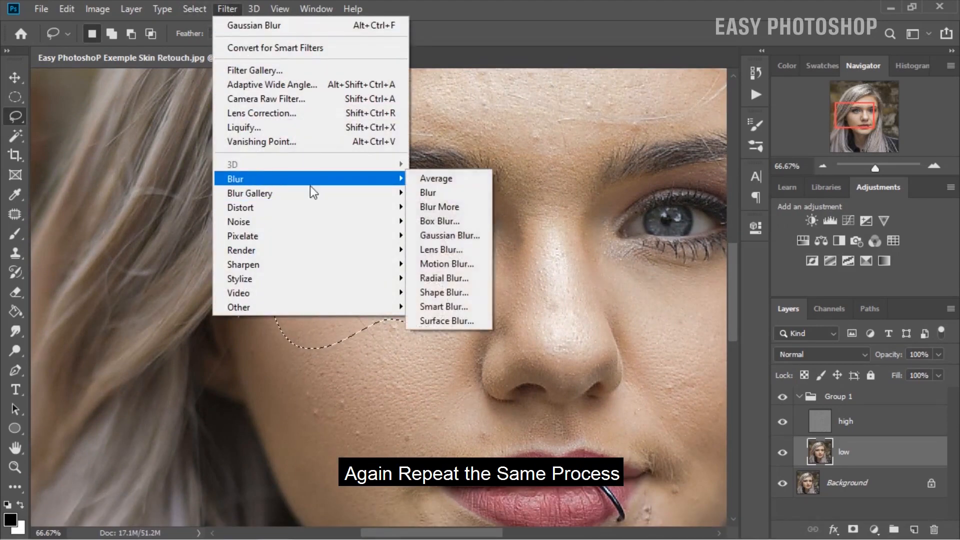
left_click(445, 238)
left_click_drag(765, 338, 749, 339)
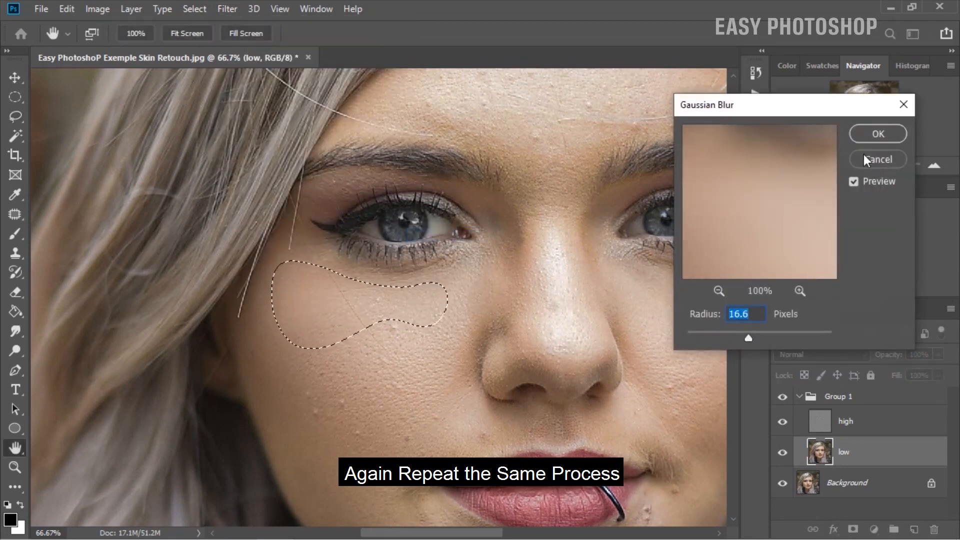
left_click(870, 139)
key("ctrl+d")
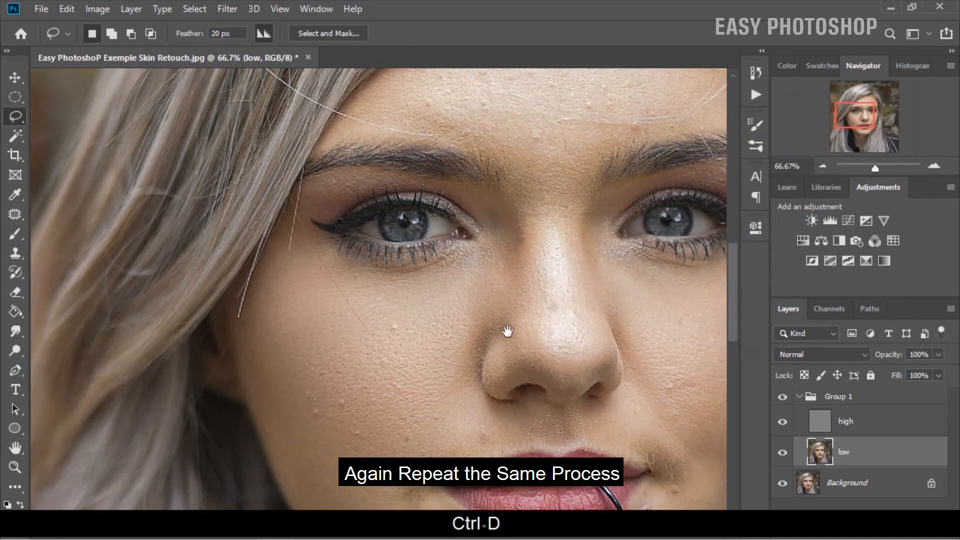
- Lasso the left side of the nose in the photo, soften it with a lower-radius Gaussian Blur and deselect
left_click_drag(506, 331, 506, 317)
mouse_move(496, 257)
left_mouse_down()
mouse_move(471, 314)
mouse_move(533, 353)
left_mouse_up()
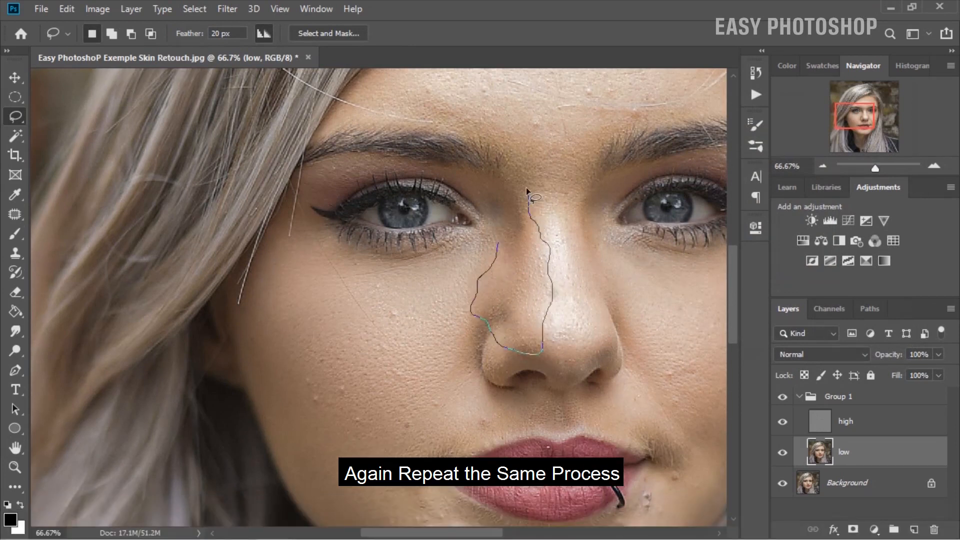
left_click_drag(495, 233, 493, 253)
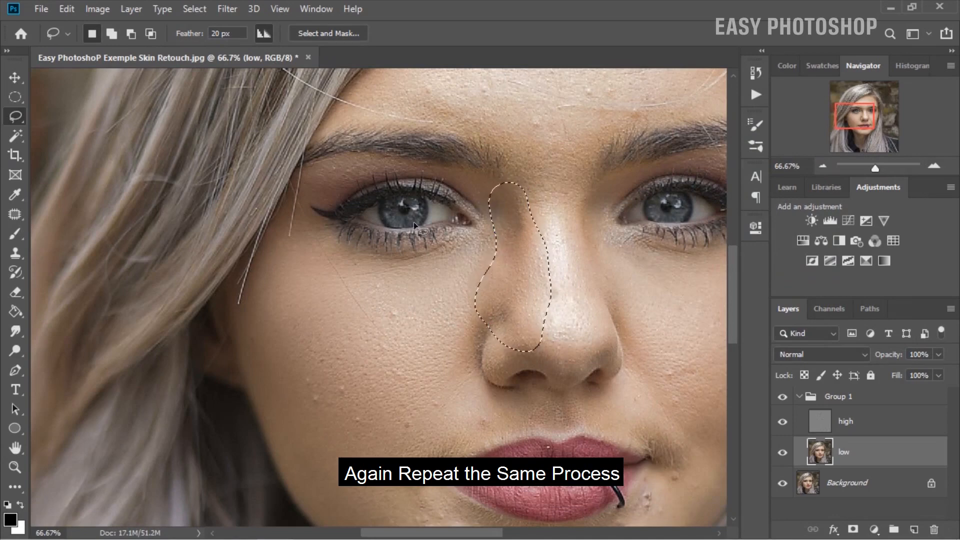
left_click(231, 14)
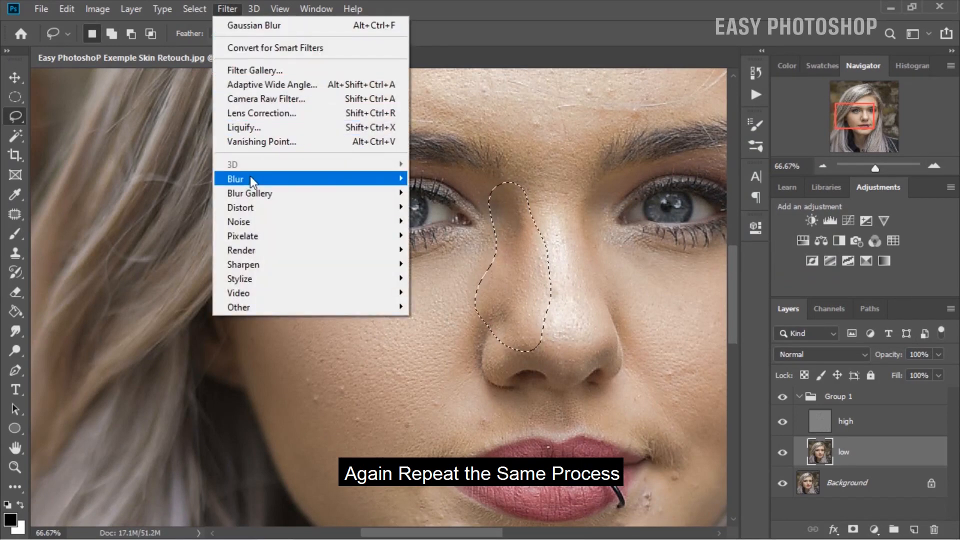
mouse_move(250, 179)
left_click(450, 235)
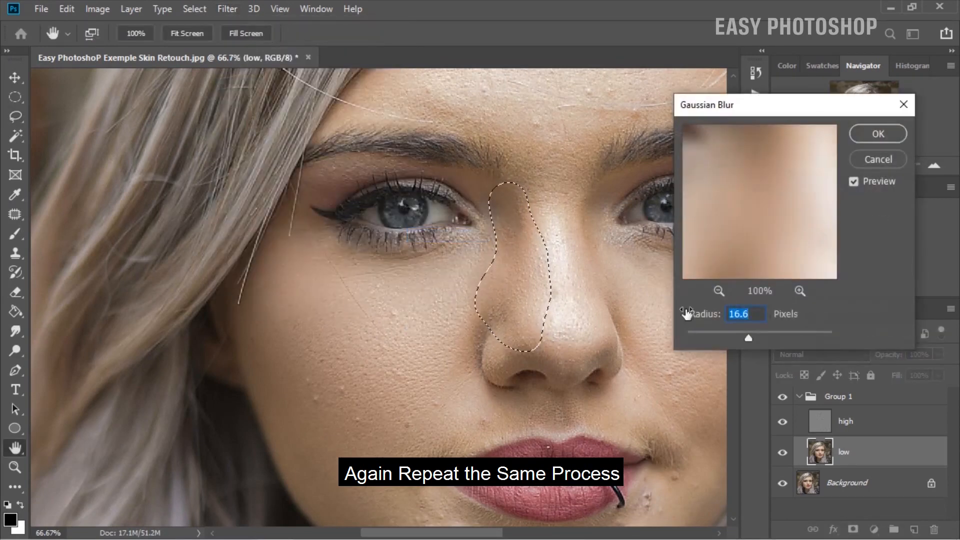
left_click_drag(740, 334, 734, 338)
left_click(874, 134)
key("ctrl+d")
- Lasso the bridge and tip of the nose, apply a 30.4-pixel Gaussian Blur and deselect
mouse_move(534, 207)
left_mouse_down()
mouse_move(522, 328)
mouse_move(609, 350)
left_mouse_up()
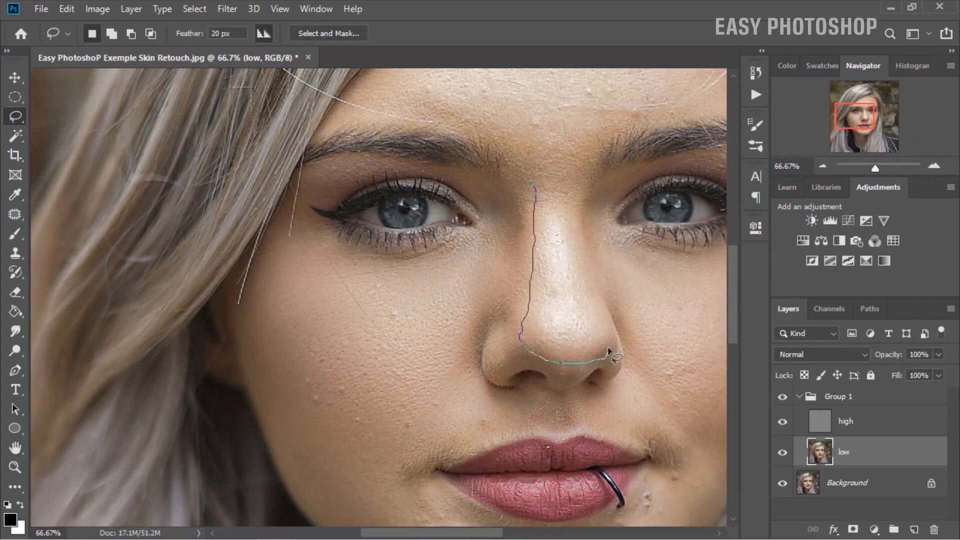
left_click_drag(591, 171, 537, 186)
left_click(227, 9)
left_click(453, 233)
left_click_drag(745, 338, 752, 337)
left_click(878, 133)
key("ctrl+d")
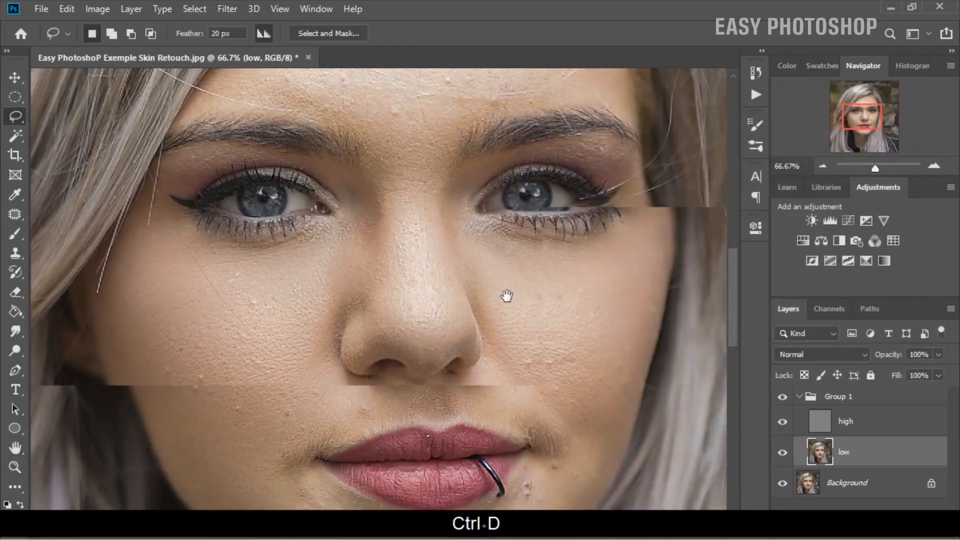
- Select the narrow strip along the nose's right side in the photo, apply a reduced-radius Gaussian Blur and deselect
mouse_move(430, 204)
left_mouse_down()
mouse_move(450, 285)
mouse_move(485, 301)
mouse_move(430, 220)
left_mouse_up()
left_click(227, 9)
left_click(452, 233)
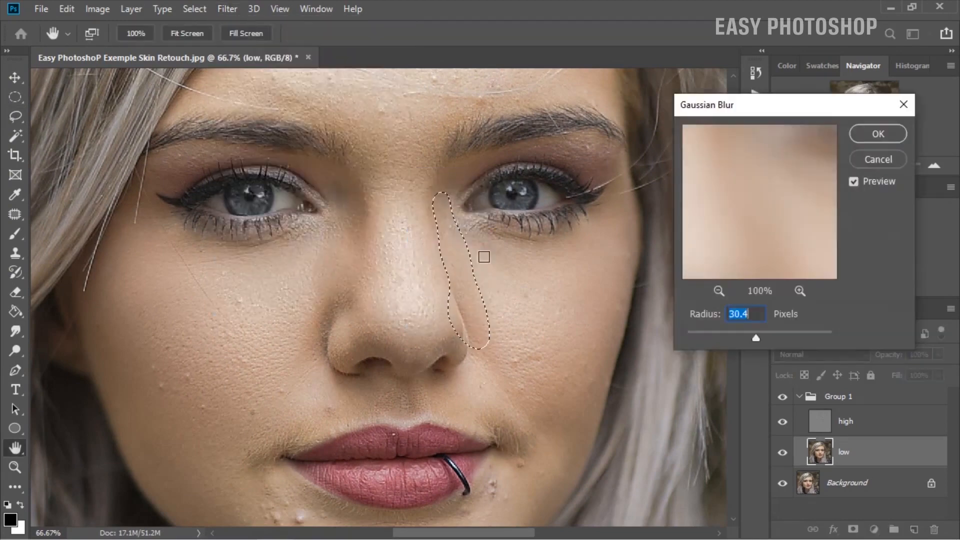
left_click_drag(755, 336, 736, 337)
key("Return")
key("ctrl+d")
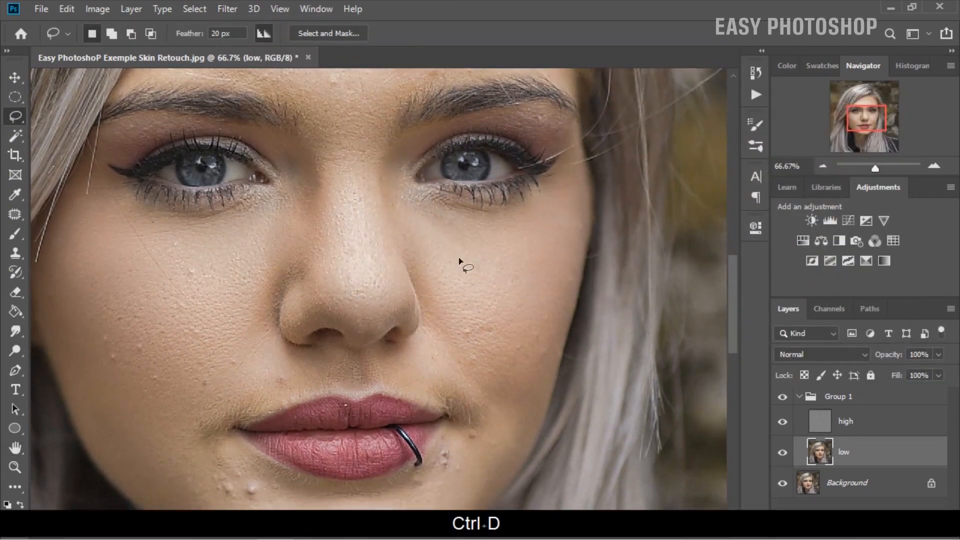
- Select the strip of skin between the nose and upper lip and smooth it with a Gaussian Blur
mouse_move(415, 219)
left_mouse_down()
mouse_move(483, 386)
mouse_move(454, 217)
mouse_move(418, 218)
left_mouse_up()
key("ctrl+alt+f")
left_click_drag(735, 335, 756, 339)
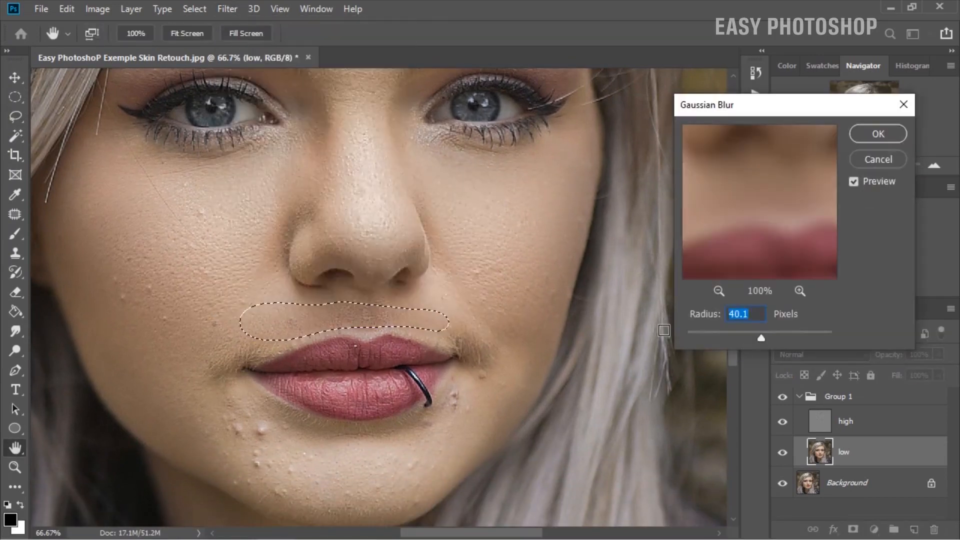
type("4.3")
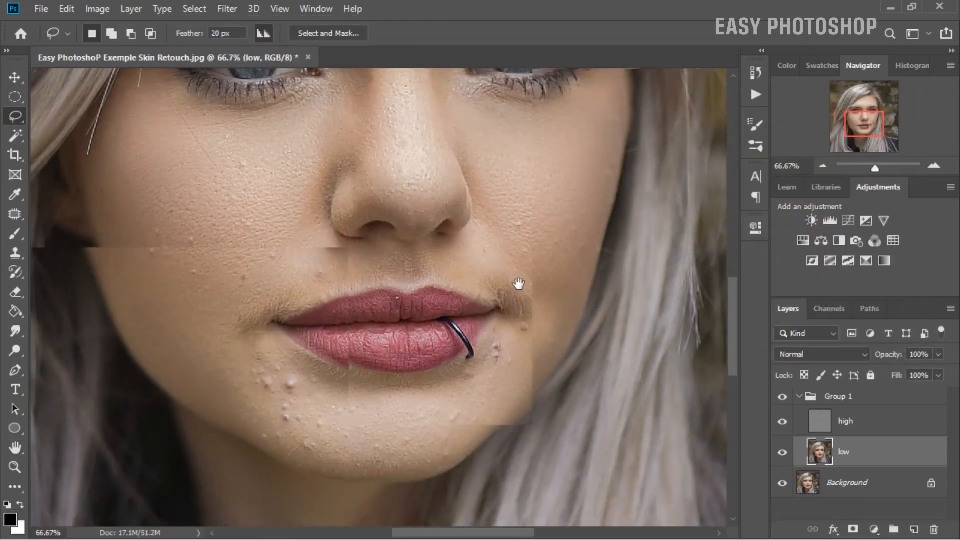
- Lasso the skin from the photo's left mouth corner down to the chin, apply a Gaussian Blur and deselect
mouse_move(215, 274)
left_mouse_down()
mouse_move(279, 432)
mouse_move(247, 320)
left_mouse_up()
left_click(227, 8)
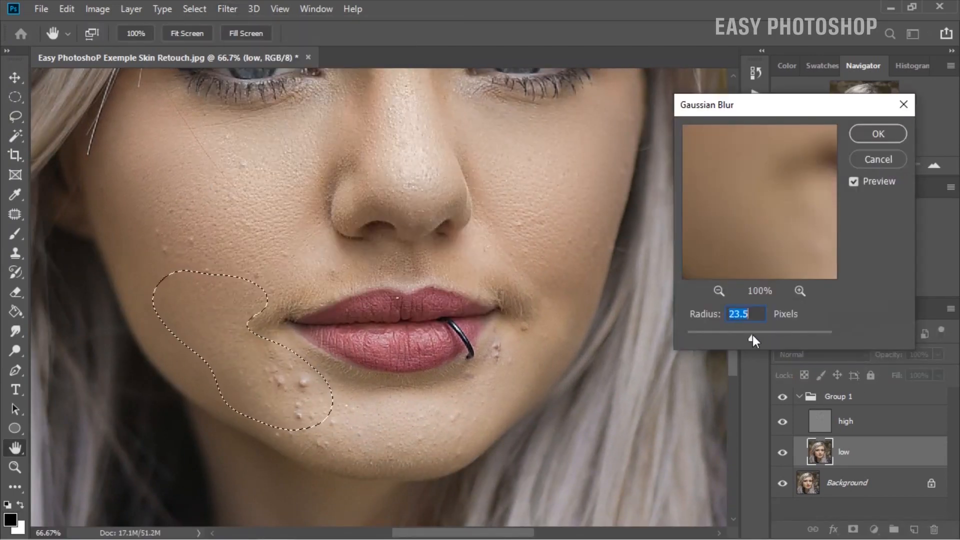
left_click_drag(754, 339, 764, 338)
key("Return")
key("ctrl+d")
- Lasso the chin area below the lower lip, smooth it with a Gaussian Blur and deselect
mouse_move(343, 379)
left_mouse_down()
mouse_move(357, 470)
mouse_move(345, 380)
left_mouse_up()
left_click(227, 9)
mouse_move(245, 179)
left_click(449, 236)
left_click_drag(765, 338, 755, 338)
key("Return")
key("ctrl+d")
- Apply a 9.6-pixel Gaussian Blur to the selected lower cheek beside the photo's right mouth corner and deselect
left_click(227, 8)
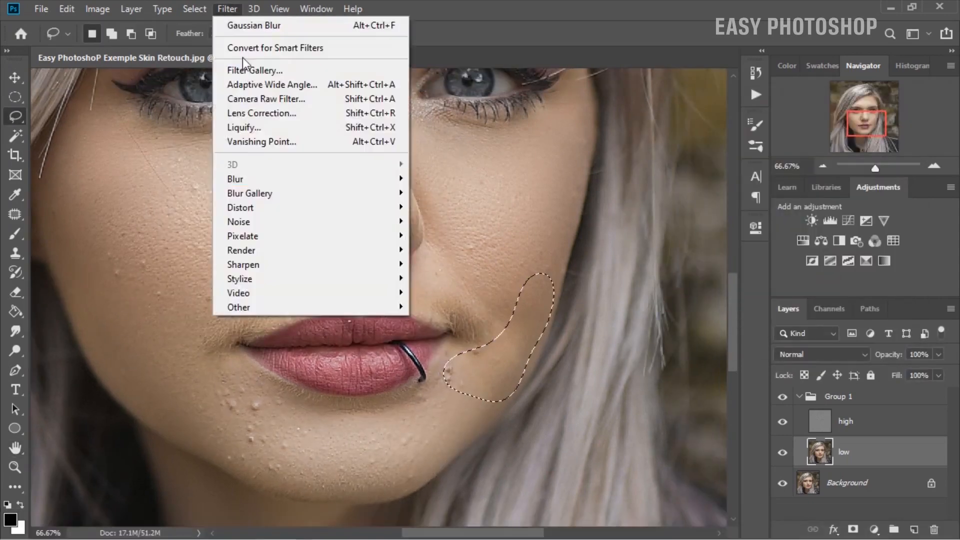
left_click(253, 28)
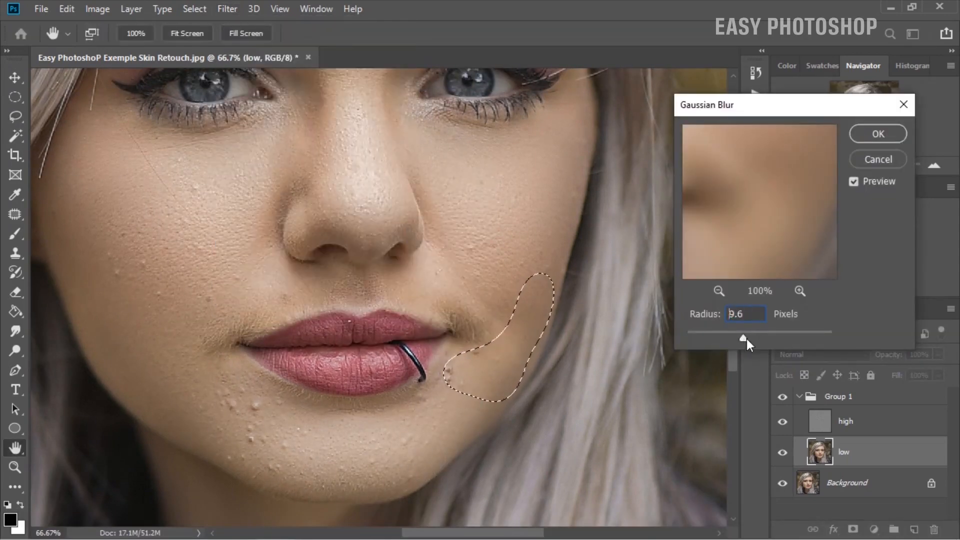
key("Return")
key("ctrl+d")
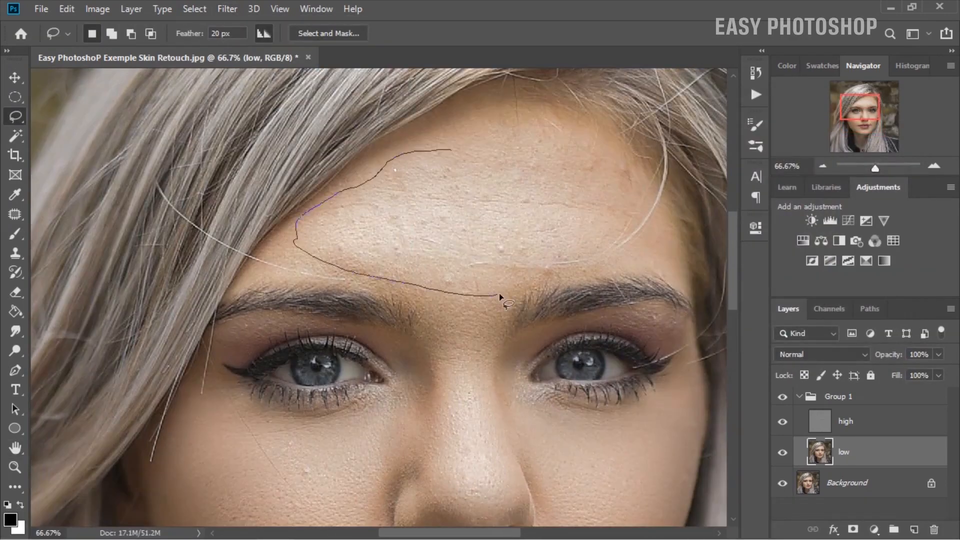
- Smooth the selected left and central forehead with a Gaussian Blur and clear the selection
key("ctrl+alt+f")
left_click_drag(785, 334, 764, 338)
key("Return")
key("ctrl+d")
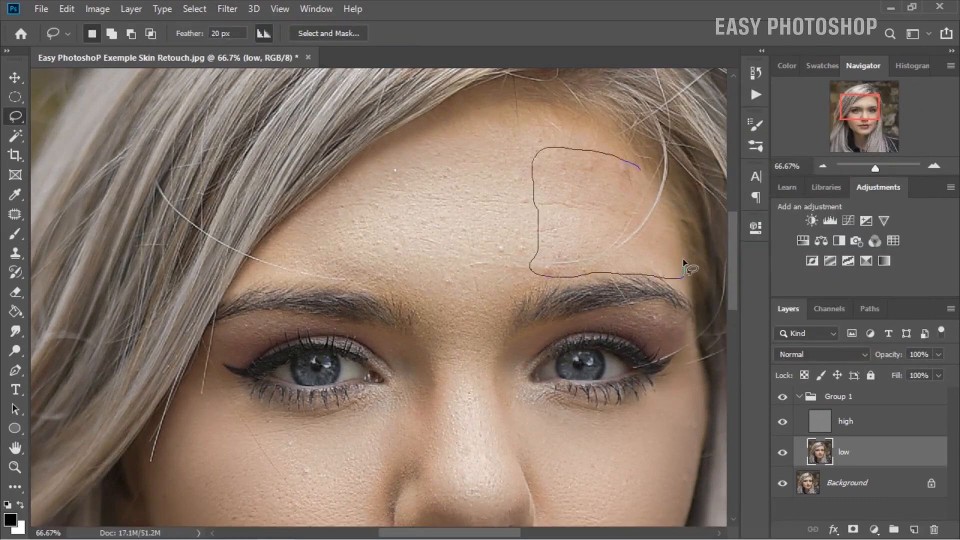
- Lasso the right part of the forehead above the eyebrow, apply the Gaussian Blur and deselect
left_click_drag(683, 262, 640, 170)
left_click(227, 8)
left_click(448, 235)
left_click(878, 133)
key("ctrl+d")
- Lasso the forehead skin near the hairline above the photo's left eyebrow, apply the Gaussian Blur and deselect
left_click_drag(250, 275, 254, 252)
left_click(227, 8)
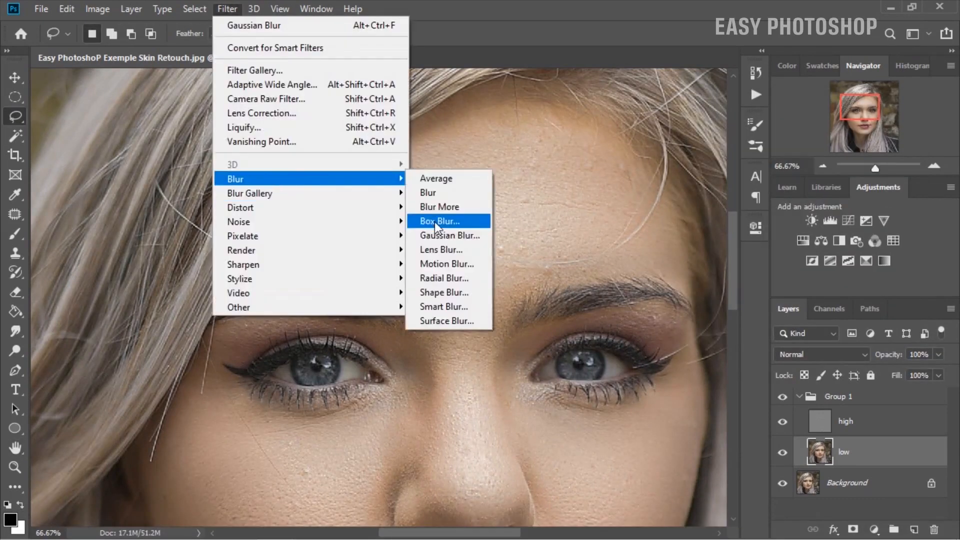
left_click(449, 236)
key("Return")
key("ctrl+d")
- Compare the portrait before and after smoothing by toggling the visibility of Group 1
key("ctrl+minus")
key("ctrl+minus")
key("ctrl+plus")
left_click(782, 396)
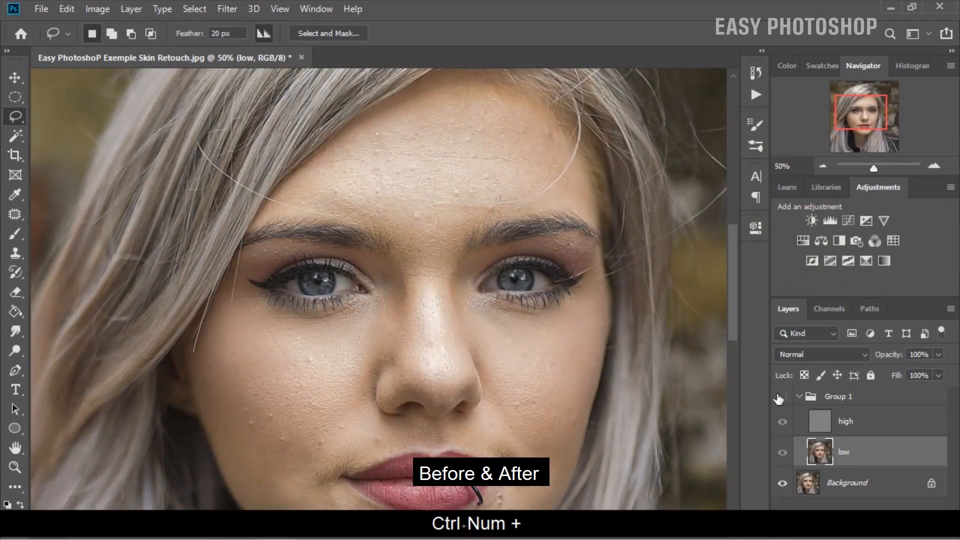
left_click(782, 396)
left_click(779, 397)
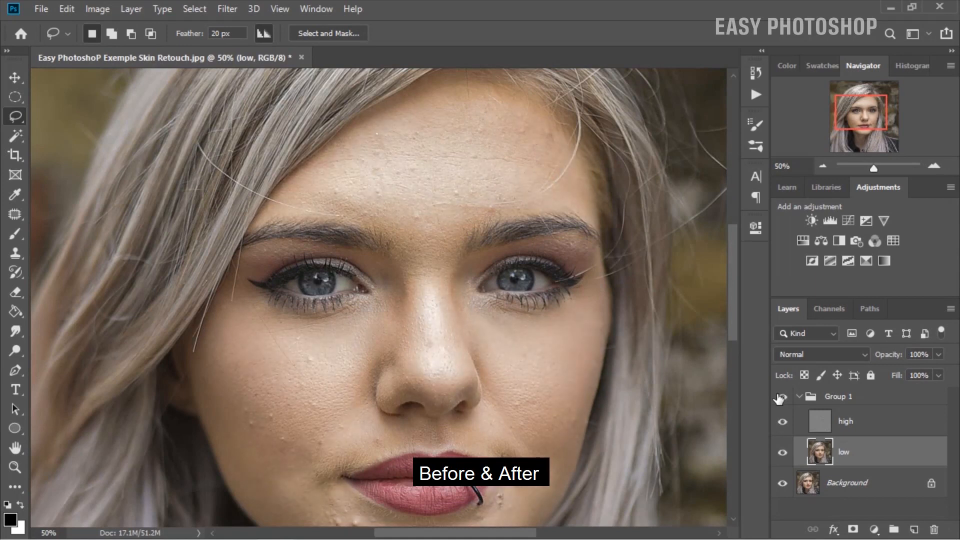
left_click(780, 398)
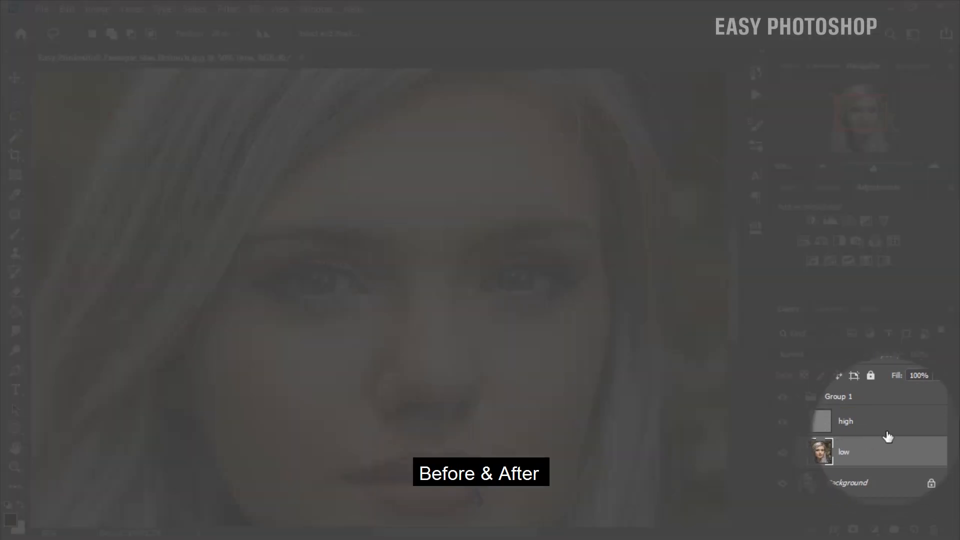
- On the high layer, use the Clone Stamp tool to cover the pimples on the left cheek with nearby clean skin texture
left_click(877, 425)
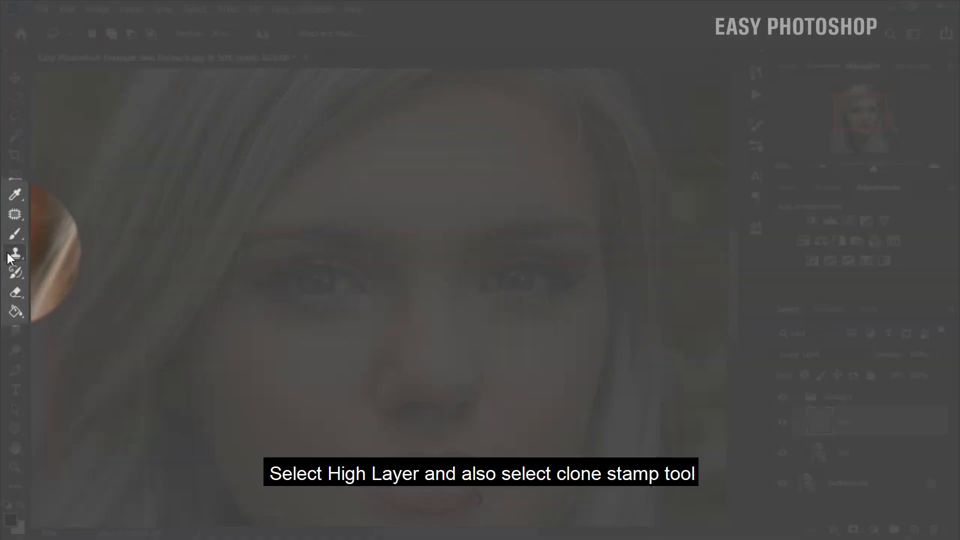
left_click(8, 254)
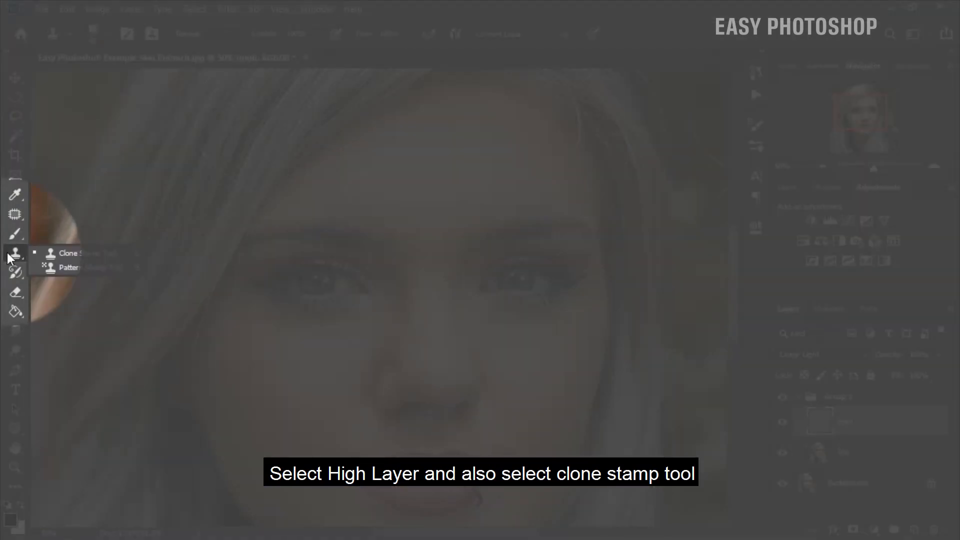
left_click(80, 254)
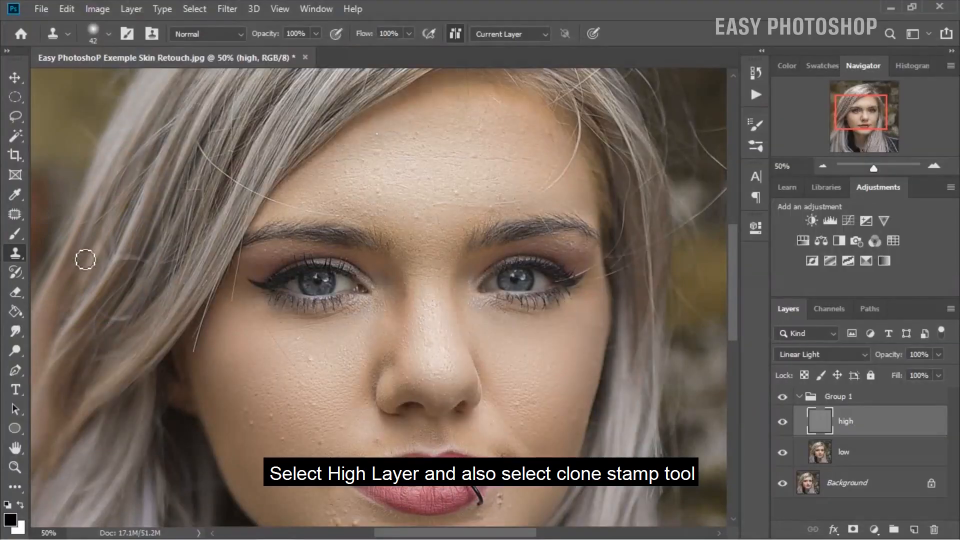
key("ctrl+KP_Add")
key("ctrl+KP_Add")
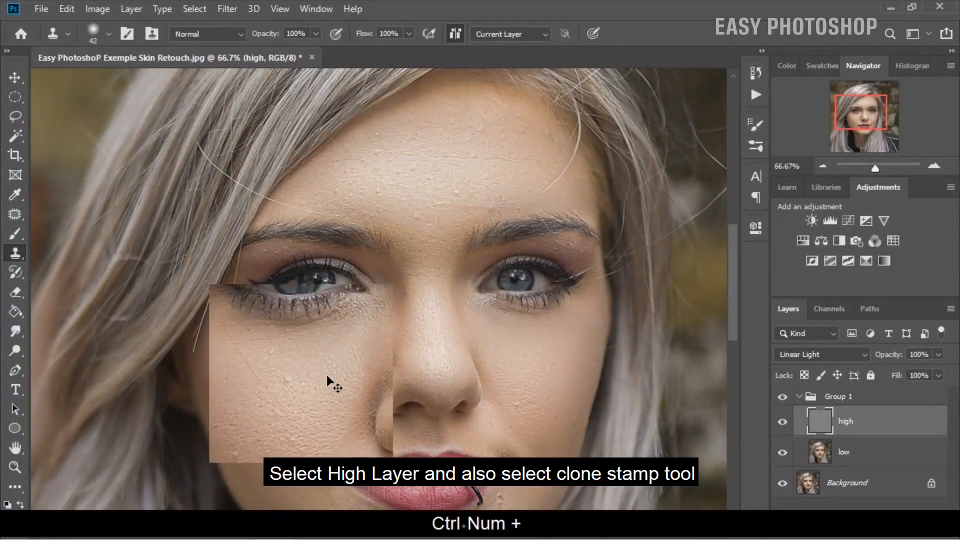
left_click_drag(326, 375, 364, 295)
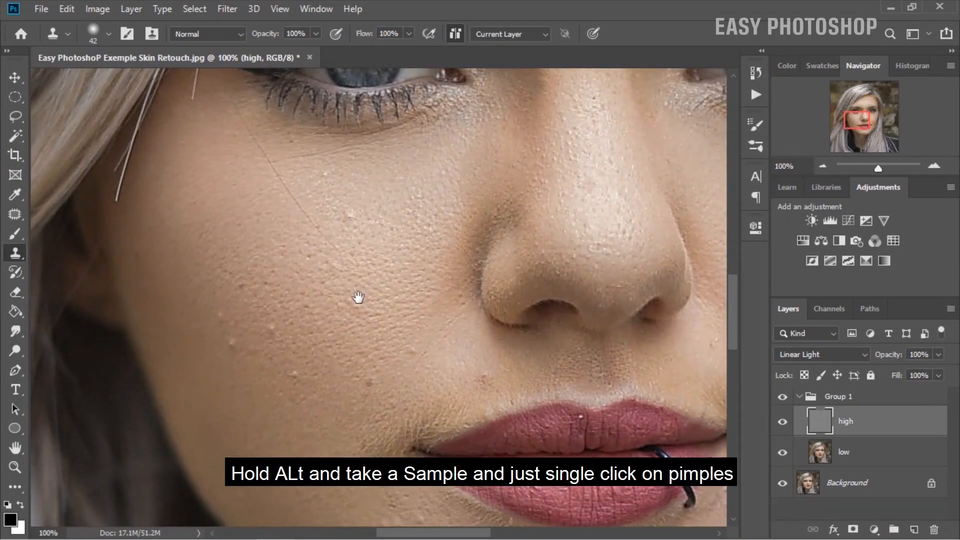
left_click(373, 298, "alt")
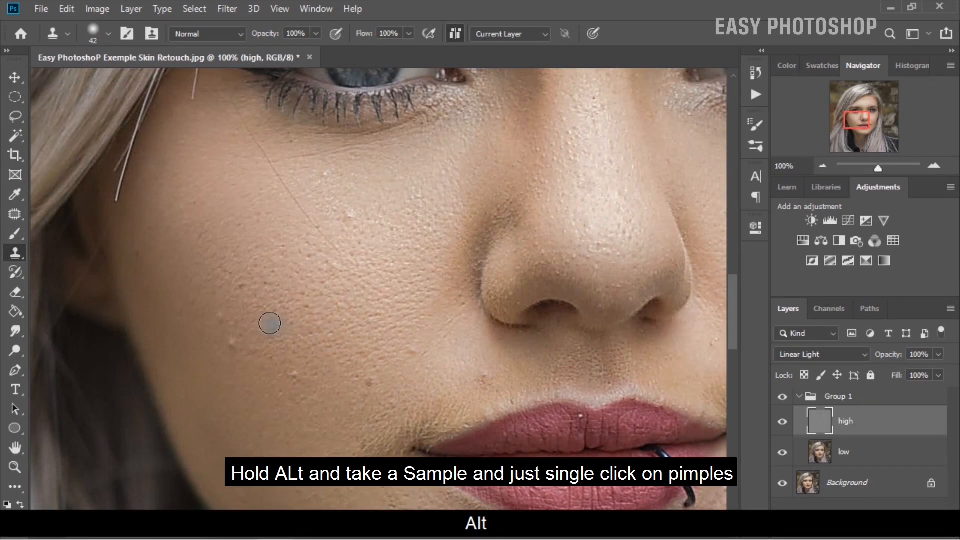
left_click(322, 353, "alt")
left_click(270, 326)
- Clone sampled skin texture over the bumps on the left side of the chin, just below the lower lip
left_click_drag(395, 324, 396, 174)
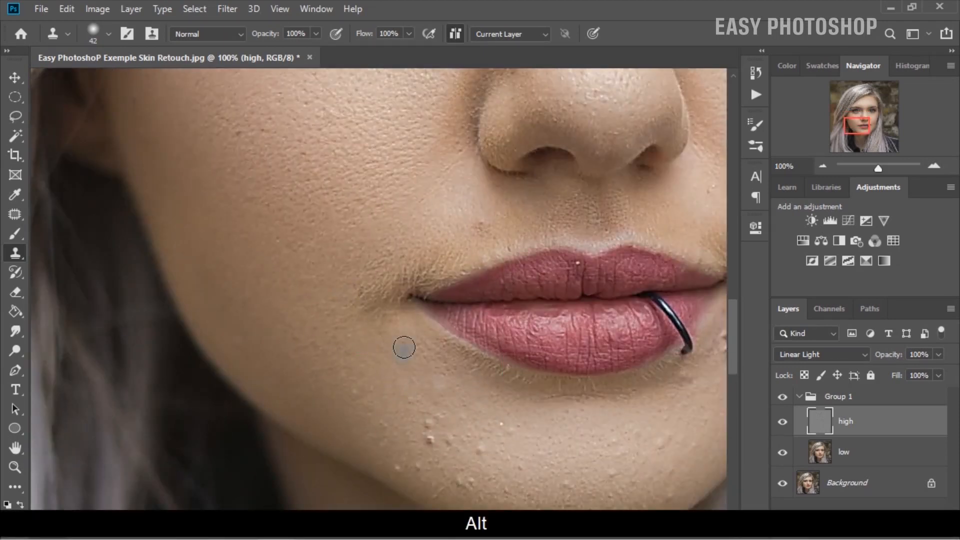
left_click_drag(459, 412, 431, 355)
left_click(488, 382, "alt")
left_click(503, 390)
left_click(499, 396, "alt")
left_click(446, 381)
left_click_drag(398, 384, 409, 370)
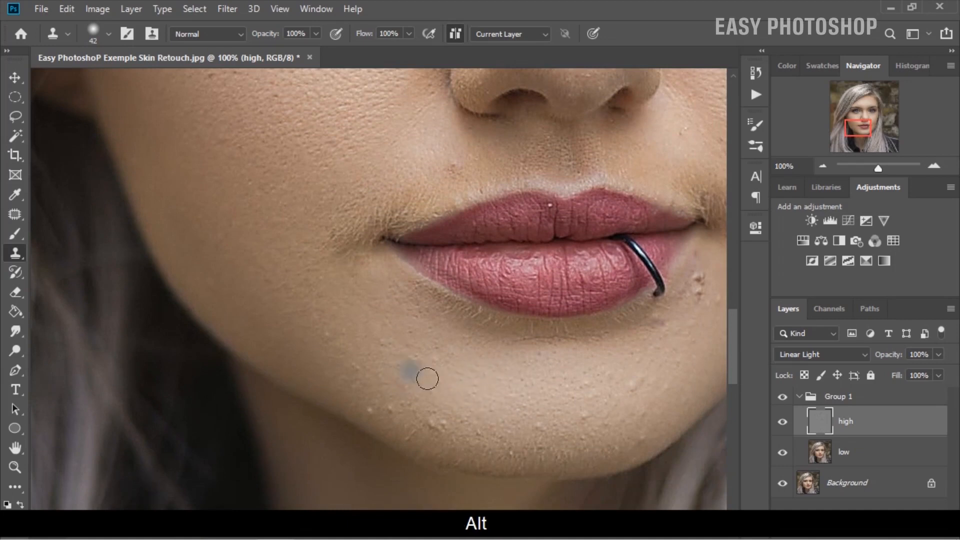
- Remove the remaining small pimples along the lower edge of the chin by cloning nearby clean skin
left_click(548, 417)
mouse_move(496, 412)
left_mouse_down()
mouse_move(402, 436)
mouse_move(443, 429)
left_mouse_up()
left_click(568, 413, "alt")
left_click(516, 404)
left_click(469, 432, "alt")
left_click(447, 451)
left_click_drag(384, 427, 341, 470)
left_click(281, 392)
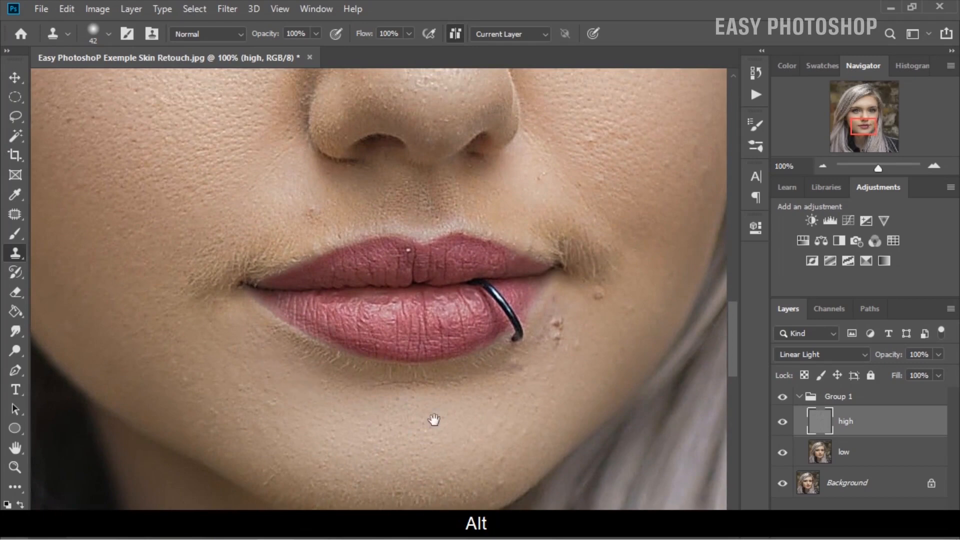
- Clone clean skin over the blemishes beside the right corner of the mouth, next to the lip ring
left_click_drag(484, 422, 319, 412)
left_click(401, 317, "alt")
left_click(368, 336)
mouse_move(434, 280)
left_mouse_down()
mouse_move(368, 337)
mouse_move(382, 423)
left_mouse_up()
left_click(374, 304, "alt")
left_click_drag(335, 225, 430, 371)
left_click(280, 300, "alt")
mouse_move(483, 477)
left_mouse_down()
mouse_move(319, 424)
mouse_move(302, 387)
left_mouse_up()
left_click(275, 358, "alt")
- Clean up the remaining spots on the right side of the chin and lower cheek with sampled skin texture
left_click_drag(383, 430, 345, 433)
left_click(244, 233, "alt")
left_click(257, 318)
left_click(330, 299, "alt")
left_click(302, 342)
mouse_move(308, 408)
left_mouse_down()
mouse_move(307, 332)
mouse_move(486, 204)
left_mouse_up()
left_click(342, 428, "alt")
left_click(334, 407)
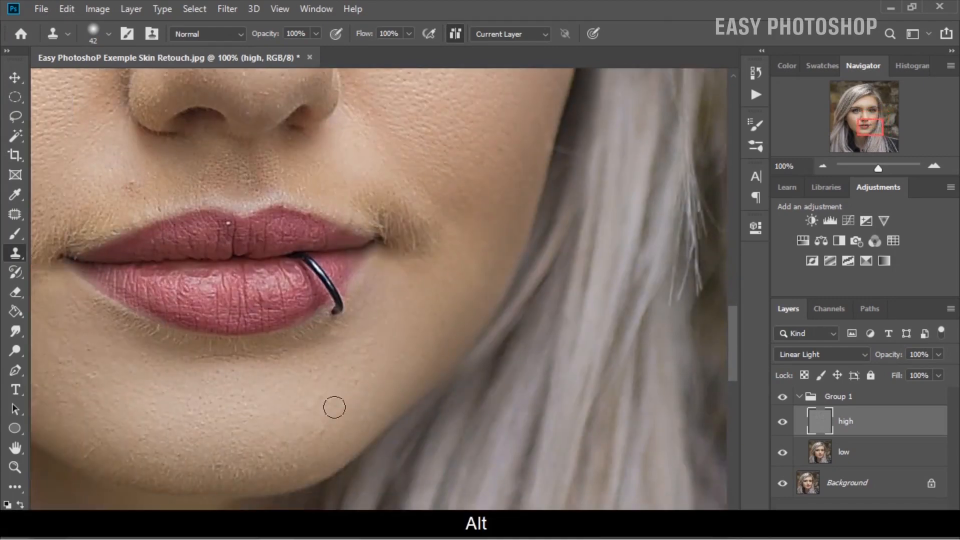
left_click(250, 438)
- Clone smooth skin texture over the bumps in the middle of the forehead above the eyebrows
left_click_drag(133, 184, 379, 300)
mouse_move(282, 86)
left_mouse_down()
mouse_move(364, 350)
mouse_move(268, 534)
left_mouse_up()
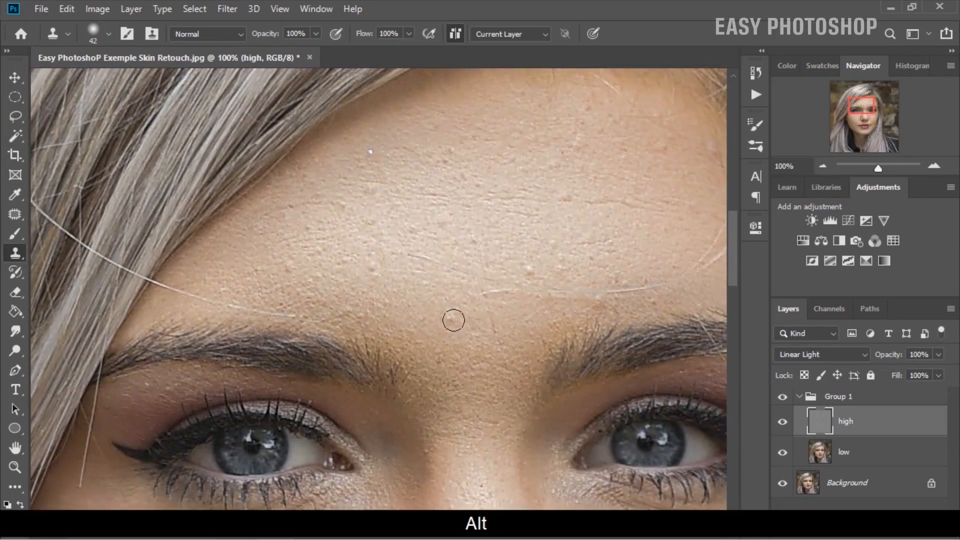
left_click(534, 278, "alt")
left_click(530, 270)
left_click(584, 271, "alt")
left_click(569, 197)
left_click(597, 159, "alt")
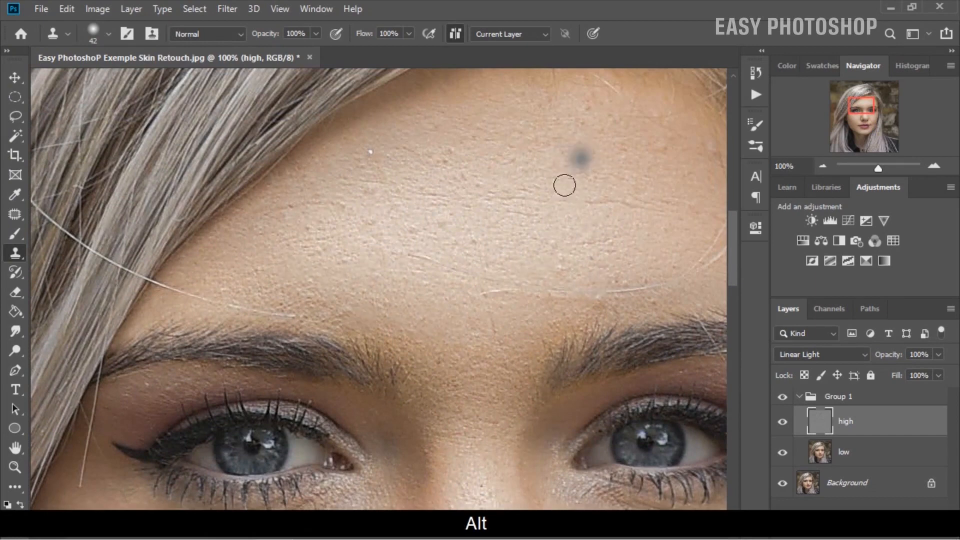
left_click(511, 233)
left_click(518, 278, "alt")
- Continue cloning out the forehead spots, sampling fresh skin texture above the right eyebrow and across the centre
left_click(420, 230, "alt")
left_click(465, 266)
left_click_drag(501, 263, 424, 337)
left_click(580, 268)
left_click(515, 195)
left_click(559, 333, "alt")
left_click(513, 333)
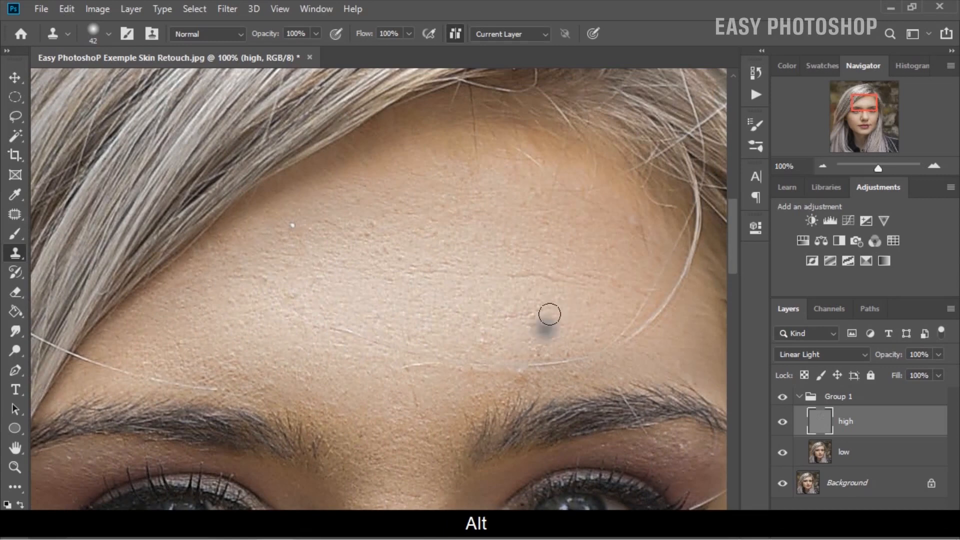
left_click(231, 298)
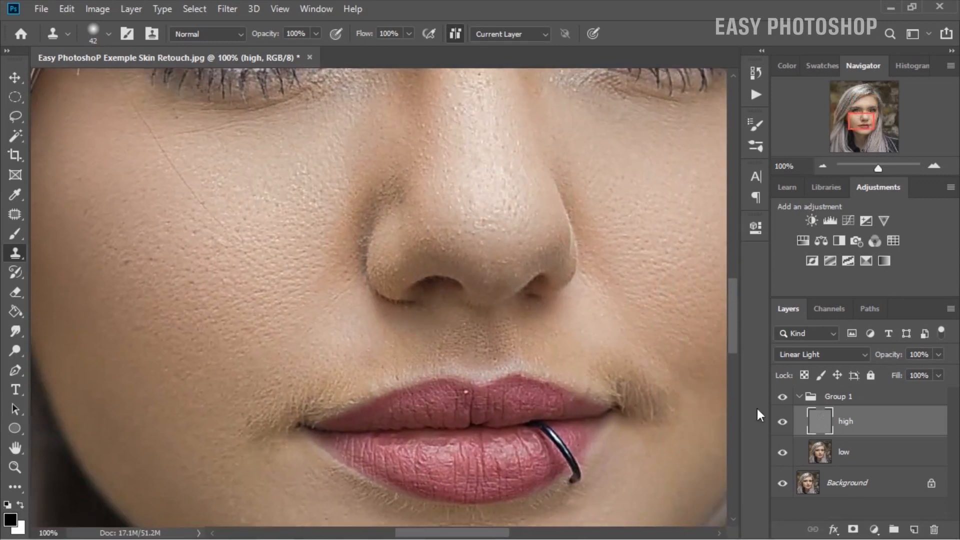
- Compare the nose and mouth area before and after retouching by toggling the visibility of Group 1
left_click(783, 397)
left_click(782, 397)
left_click(782, 397)
left_click(783, 397)
left_click(783, 398)
left_click(783, 398)
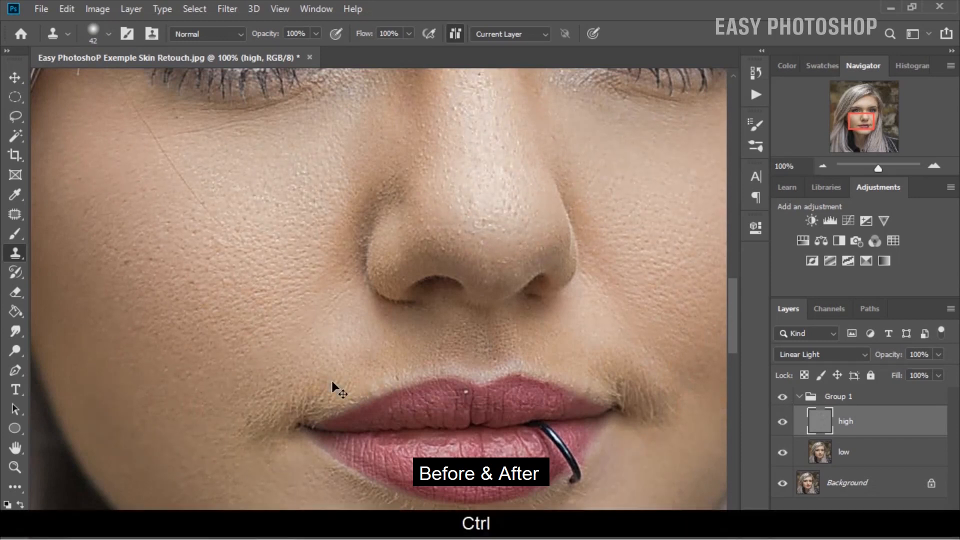
- Compare the whole face with and without the retouching by switching Group 1 off and on at 33.3% zoom
key("ctrl+KP_Subtract")
key("ctrl+KP_Subtract")
key("ctrl+KP_Subtract")
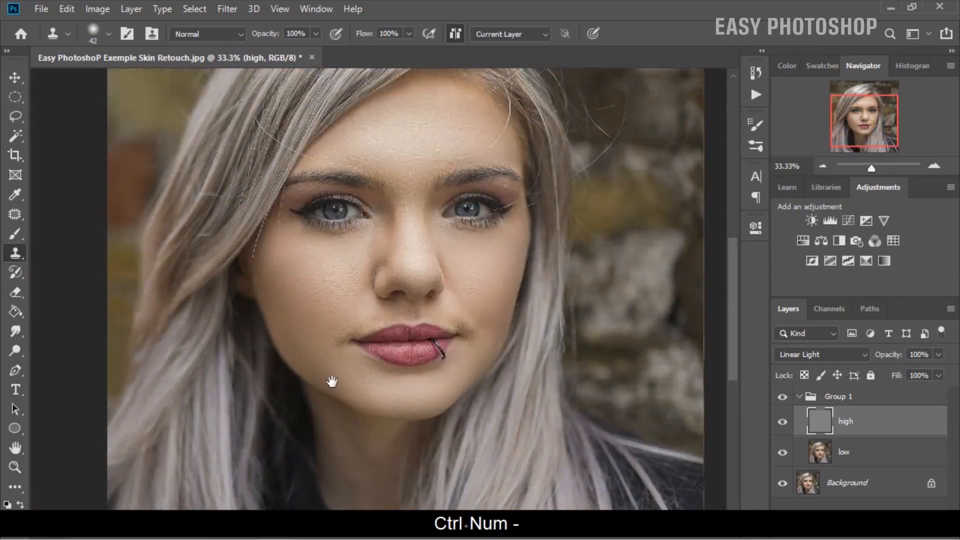
left_click_drag(390, 258, 376, 313)
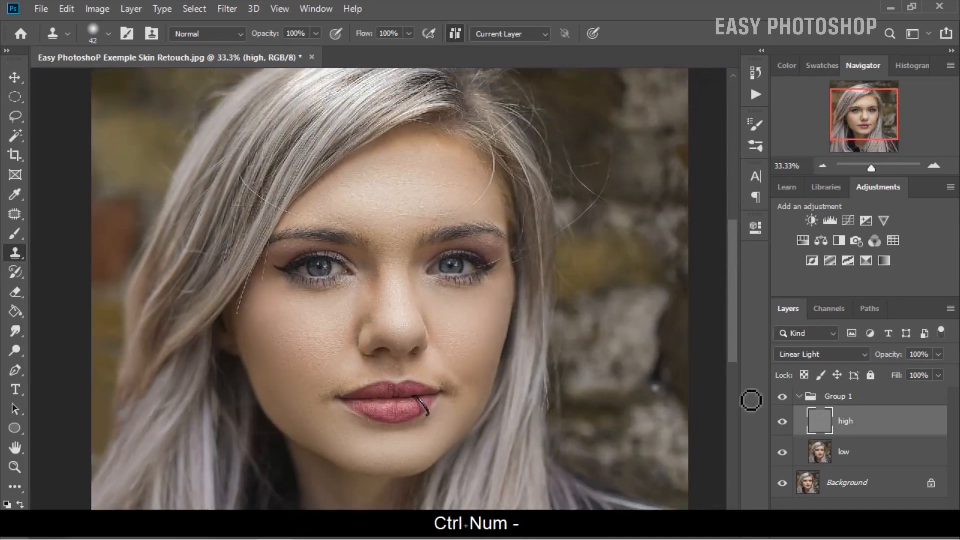
left_click(784, 396)
left_click(784, 396)
left_click(784, 396)
left_click(784, 397)
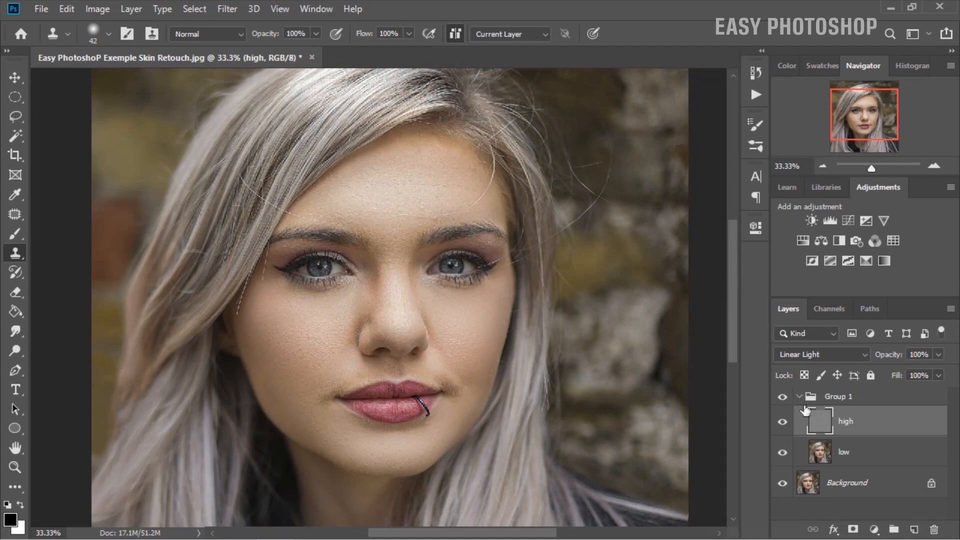
- Collapse Group 1 and add a new layer named "eyes" above it
left_click(810, 398)
left_click(799, 397)
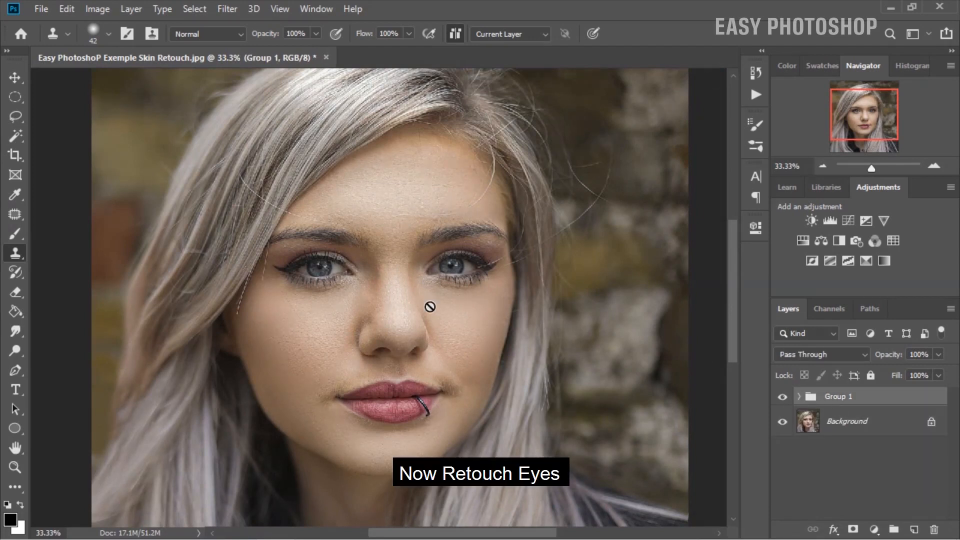
scroll(382, 314, "up", 5)
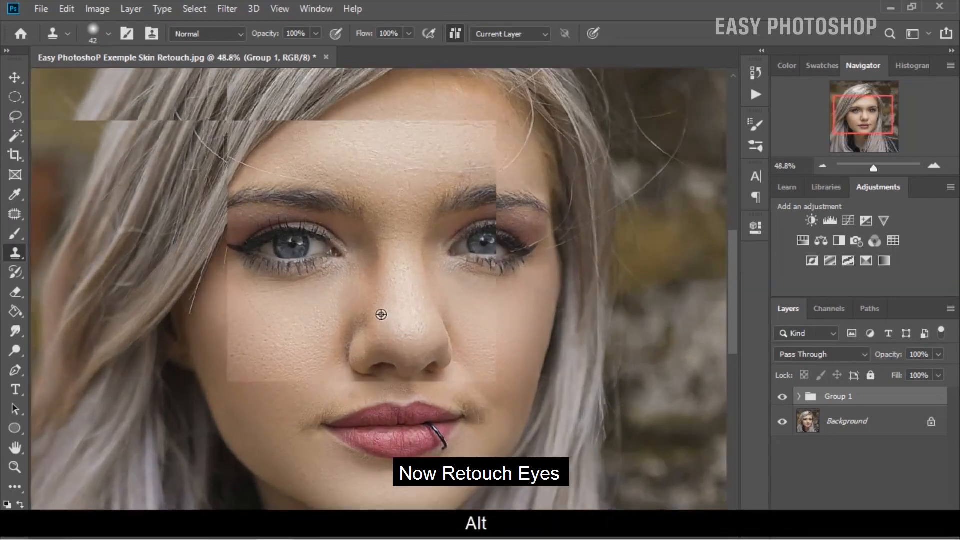
scroll(381, 314, "up", 2)
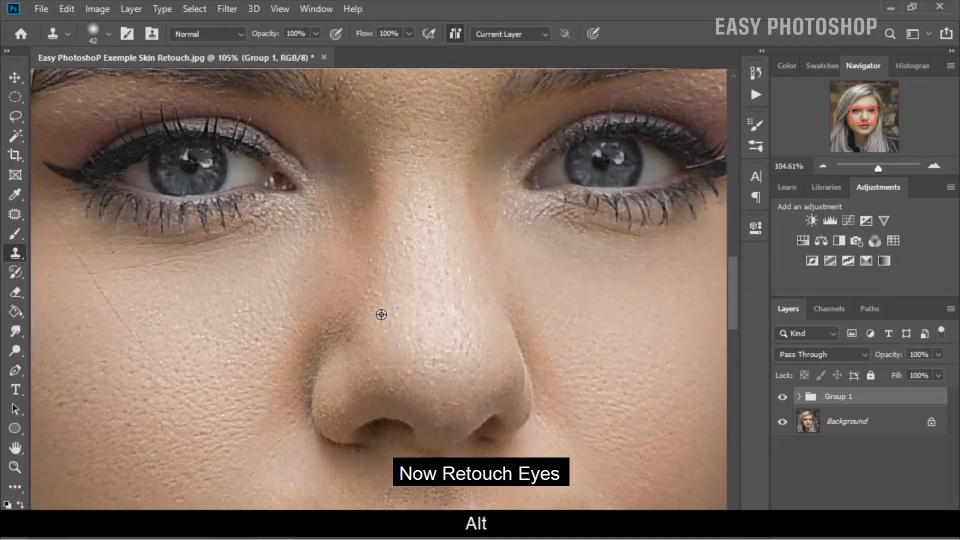
left_click_drag(309, 279, 314, 300)
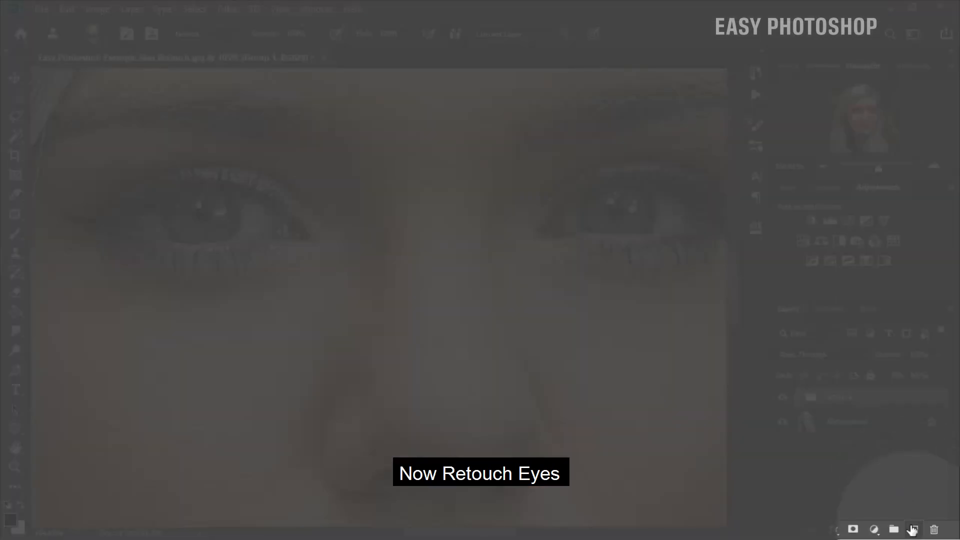
left_click(913, 528)
double_click(839, 407)
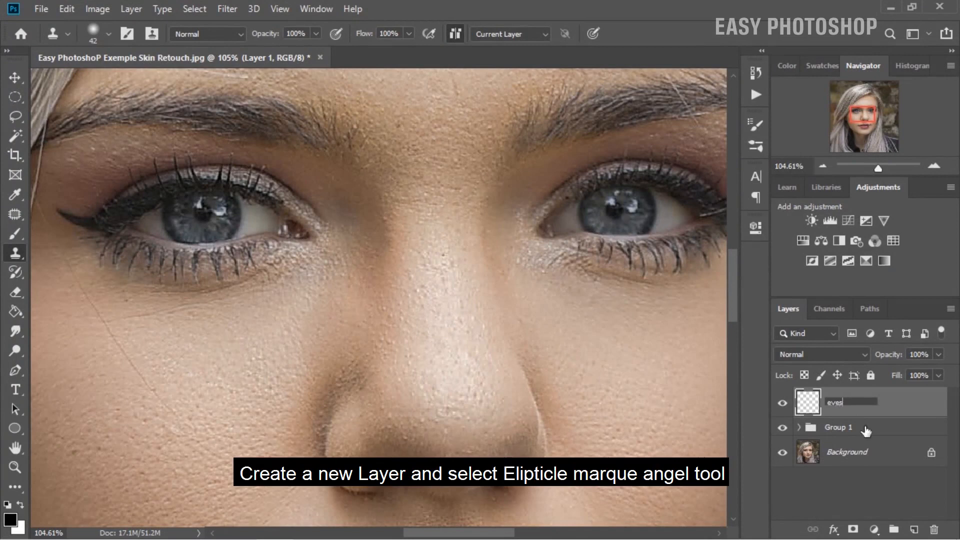
type("eyes")
key("Return")
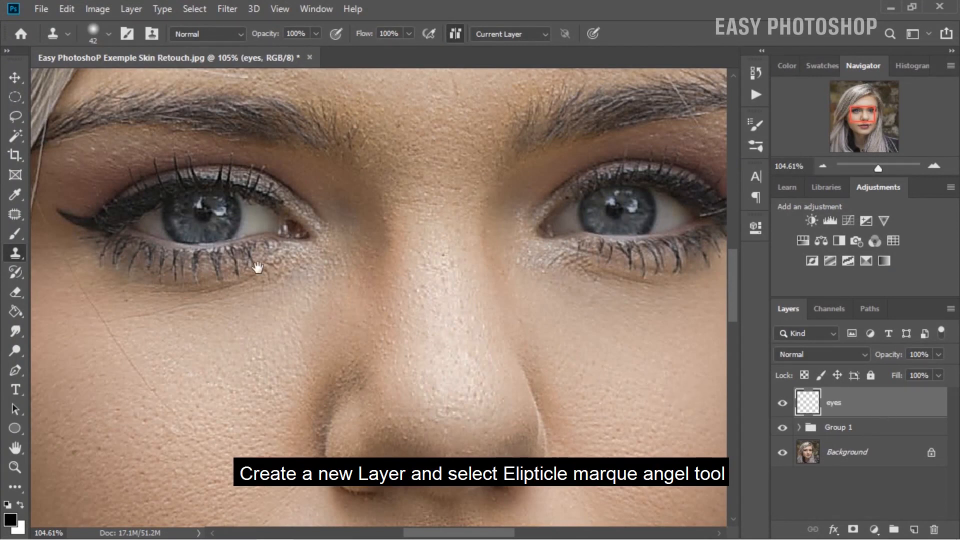
- Select the left iris with the Elliptical Marquee tool, fill it with white on the eyes layer and deselect
left_click_drag(242, 257, 296, 274)
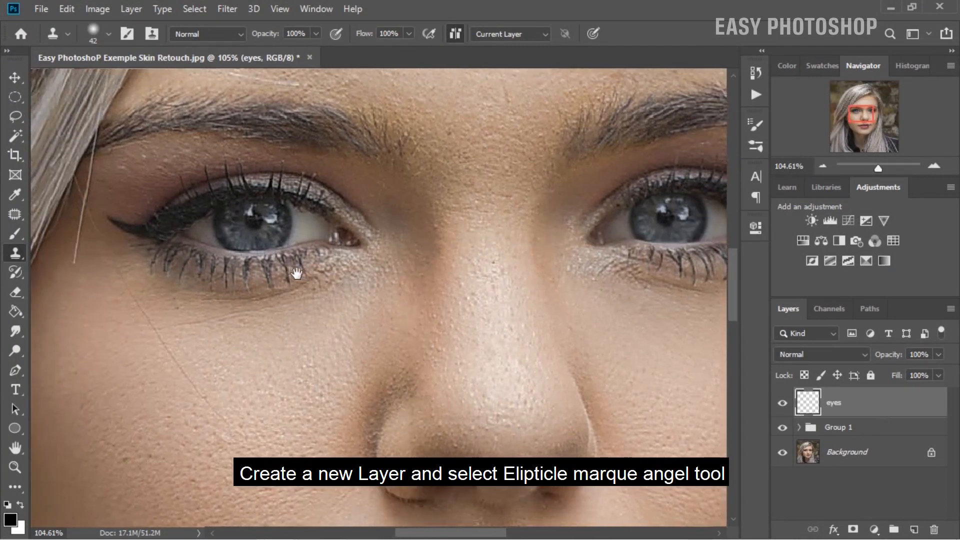
left_click(15, 100)
right_click(14, 99)
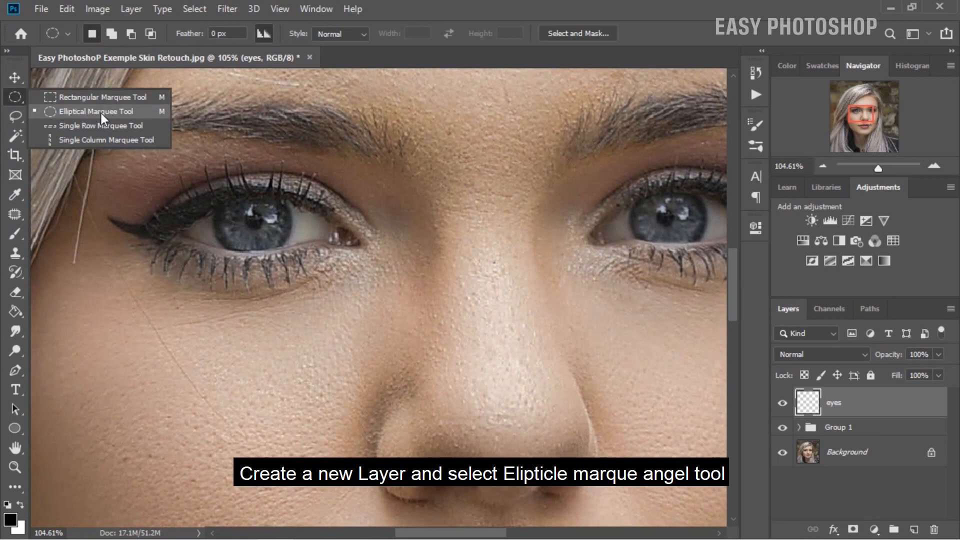
left_click(101, 113)
left_click_drag(214, 200, 292, 248)
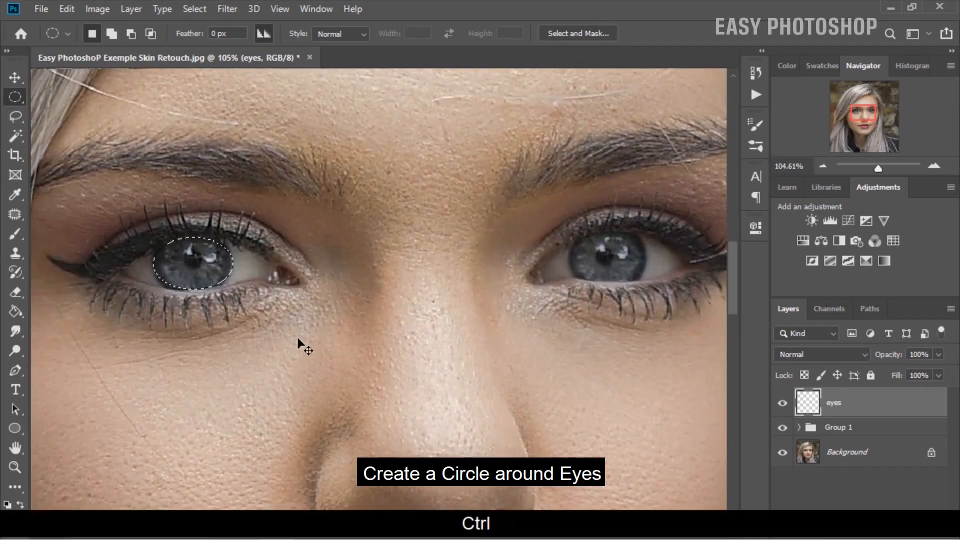
key("ctrl+BackSpace")
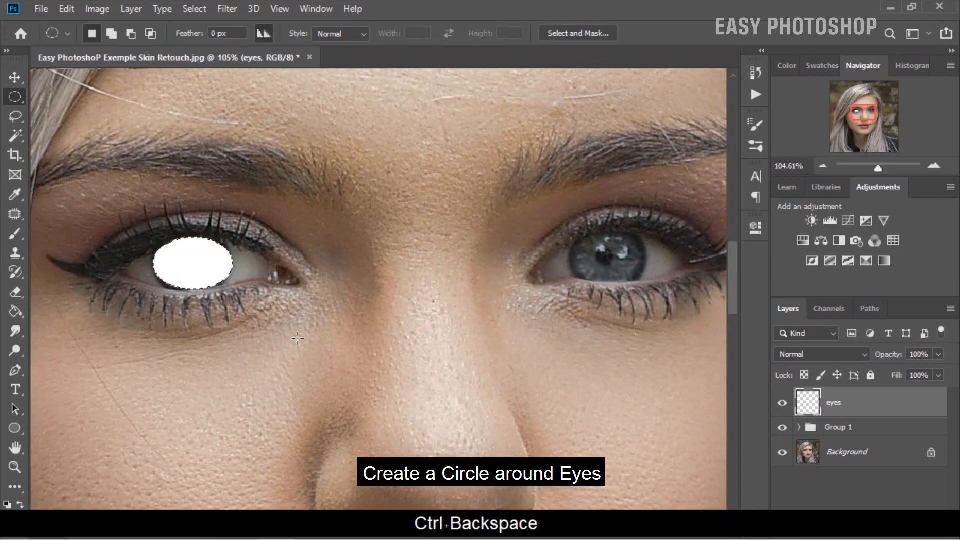
key("ctrl+d")
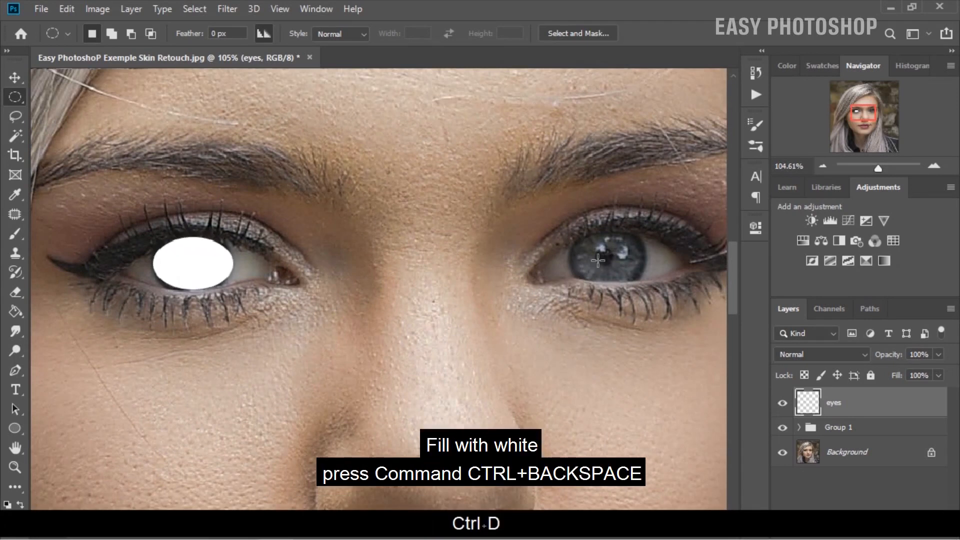
- Draw an elliptical selection around the right iris, fill it with white and deselect
left_click_drag(590, 231, 613, 263)
key("alt")
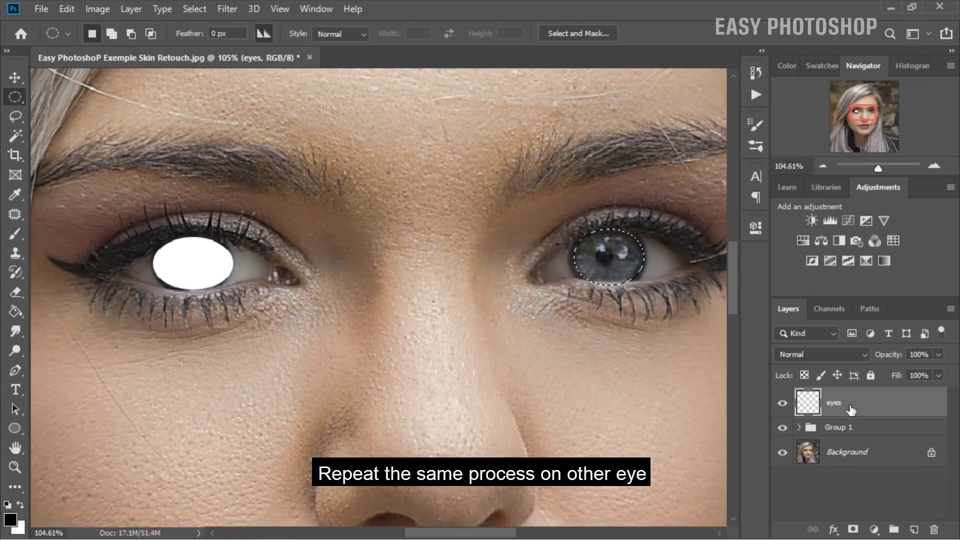
key("ctrl+BackSpace")
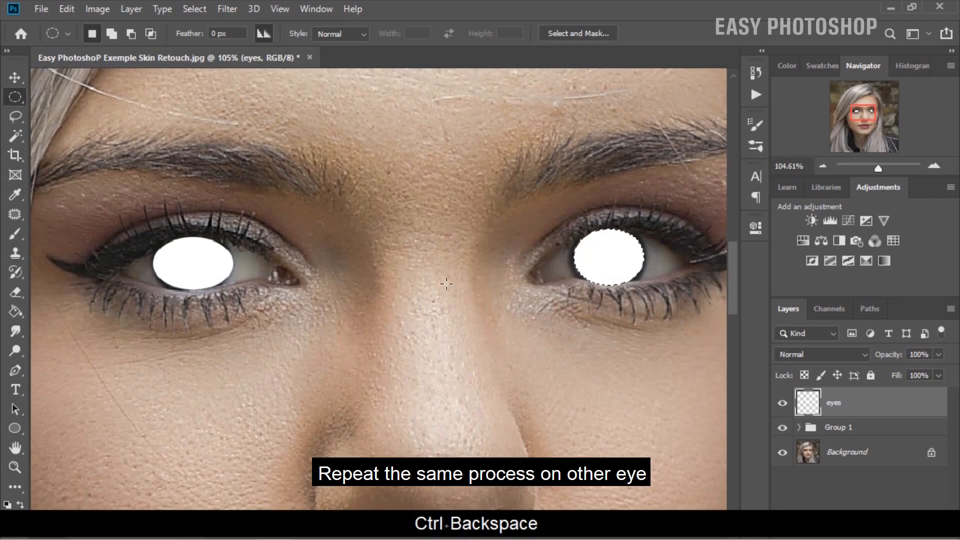
key("ctrl+d")
- Soften the edges of the white iris ellipses on the eyes layer with a reduced-radius Gaussian Blur
left_click(221, 6)
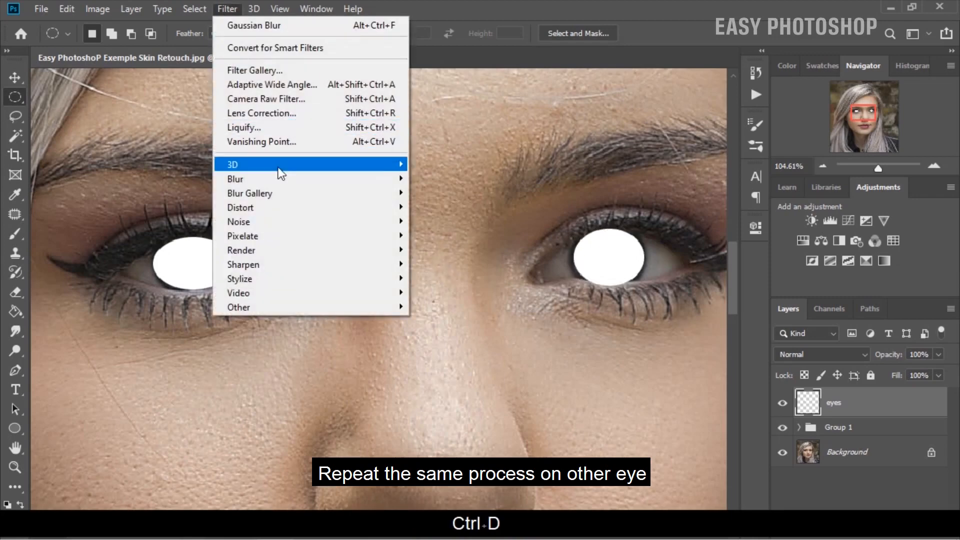
mouse_move(311, 184)
left_click(449, 236)
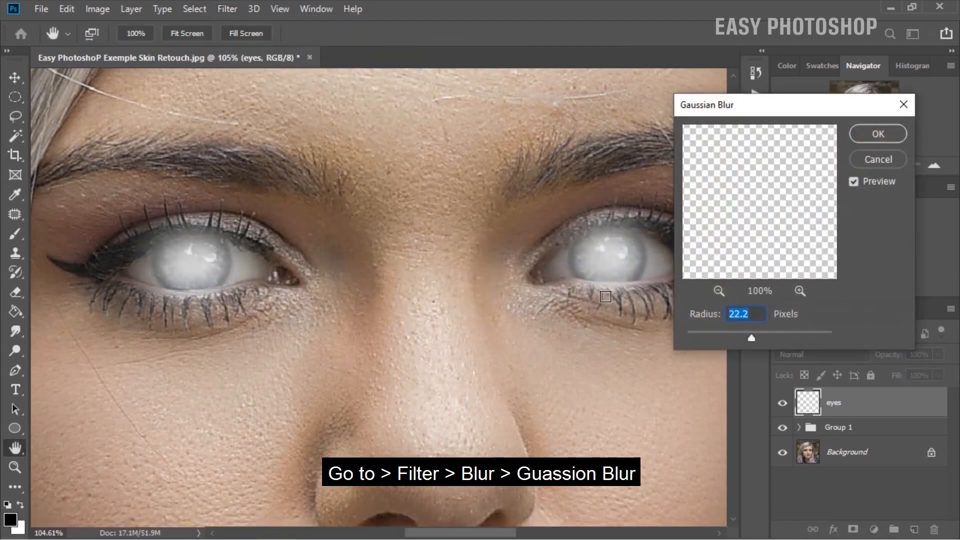
left_click_drag(716, 333, 733, 337)
left_click(870, 133)
key("m")
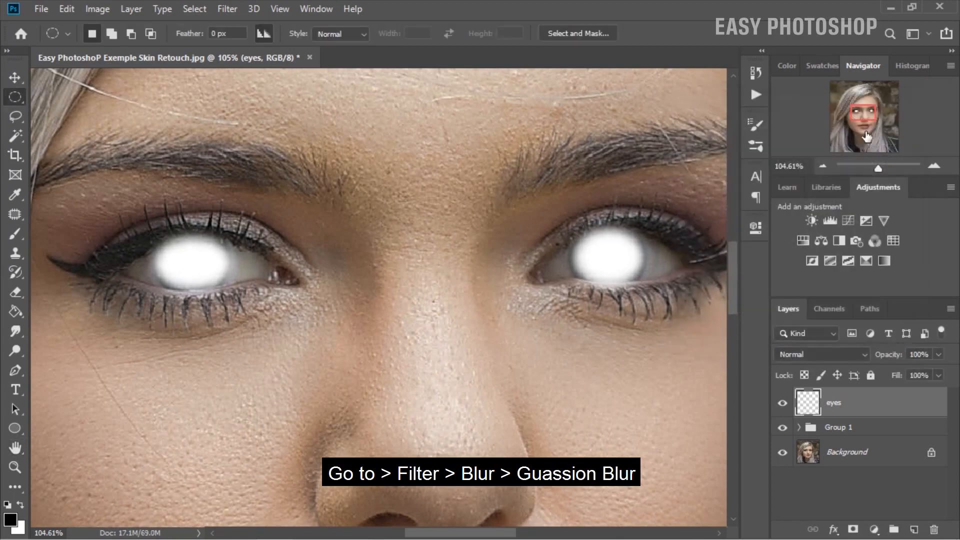
- Add a layer mask to the eyes layer and paint out the excess white around the left iris with a soft round brush
left_click(16, 233)
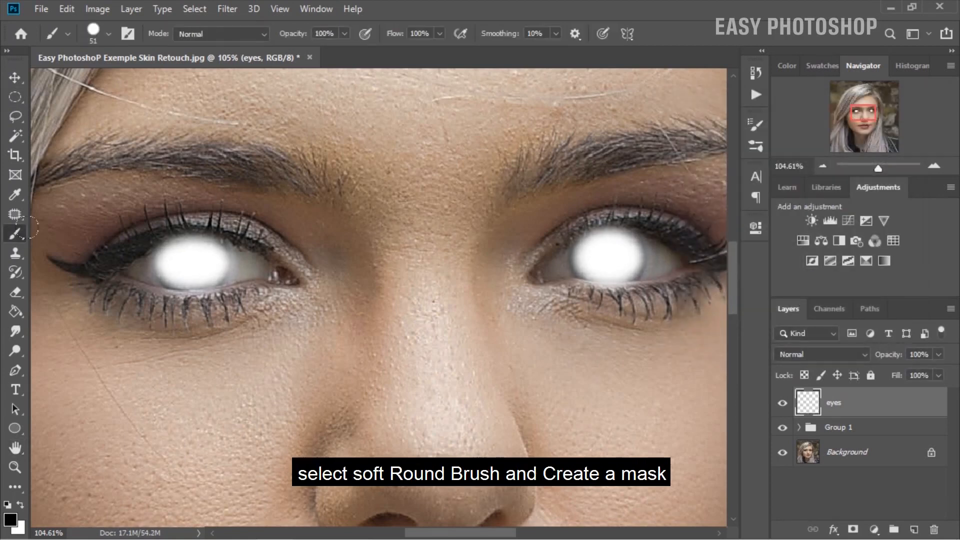
left_click(853, 529)
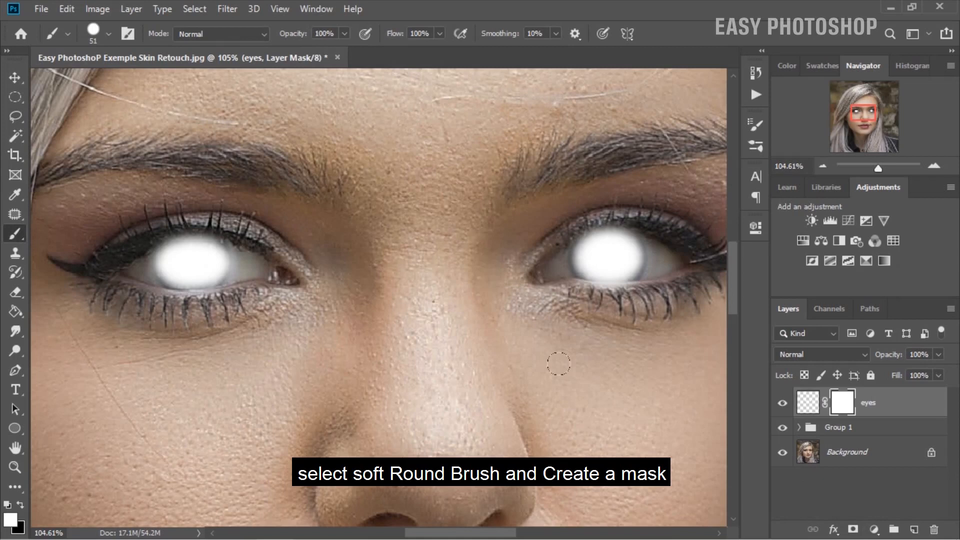
key("x")
mouse_move(196, 220)
left_mouse_down()
mouse_move(152, 216)
mouse_move(246, 225)
left_mouse_up()
right_click(212, 229)
left_click(321, 397)
mouse_move(189, 260)
left_mouse_down()
mouse_move(178, 252)
mouse_move(213, 265)
mouse_move(176, 253)
mouse_move(199, 254)
left_mouse_up()
key("x")
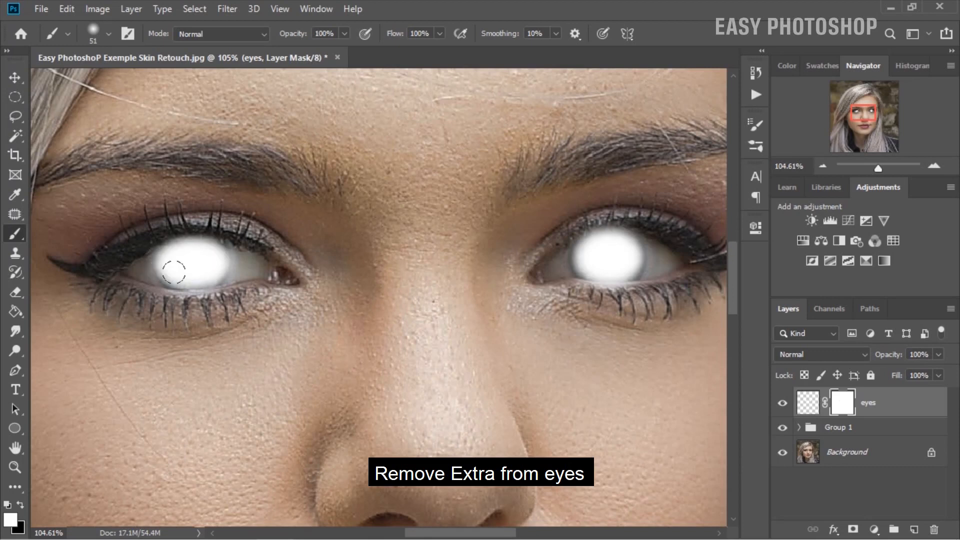
- Mask out the excess white along the upper edge of the right iris with black
key("x")
mouse_move(611, 230)
left_mouse_down()
mouse_move(573, 228)
mouse_move(603, 220)
mouse_move(656, 233)
mouse_move(626, 250)
mouse_move(588, 251)
mouse_move(629, 251)
left_mouse_up()
key("x")
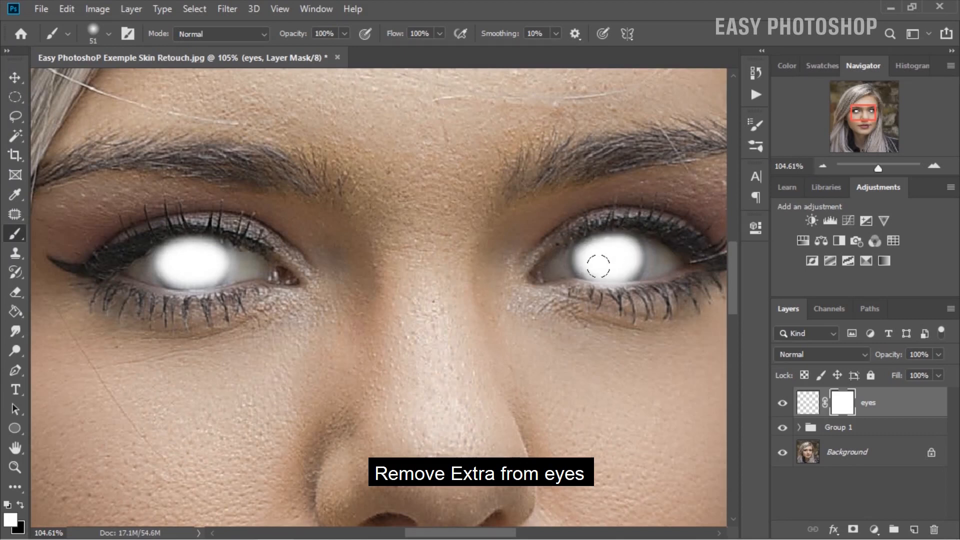
- Set the eyes layer's blend mode to Overlay and lower its opacity to 37%
left_click(793, 355)
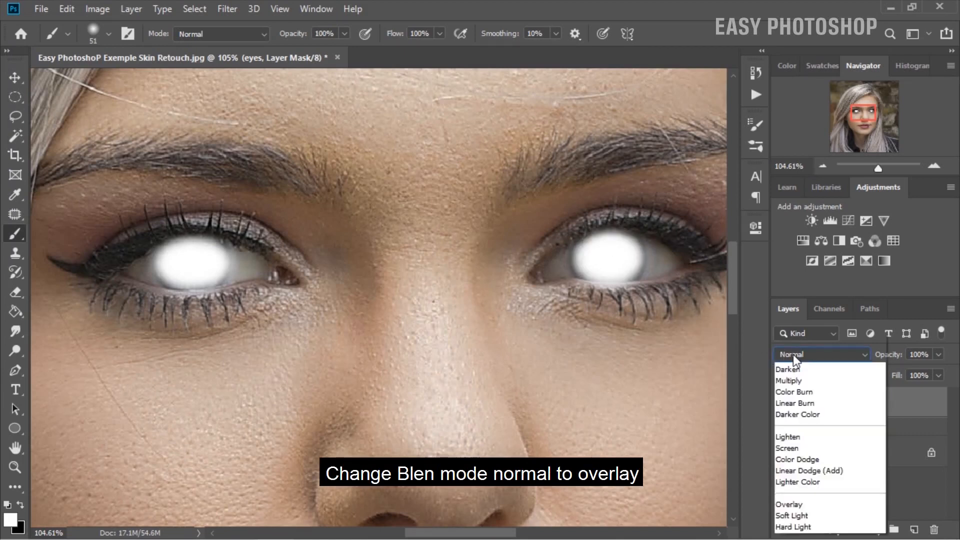
left_click(785, 345)
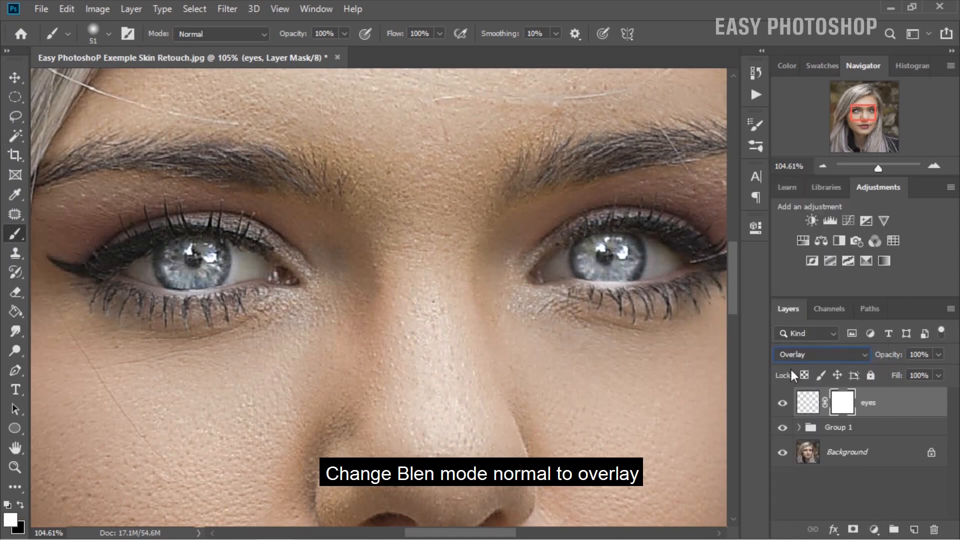
left_click_drag(940, 356, 893, 374)
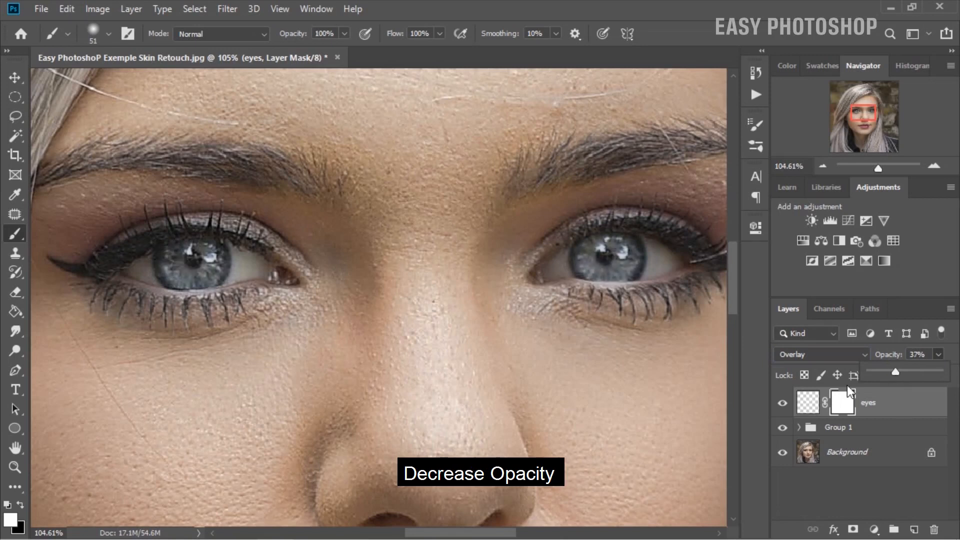
- Compare the portrait with and without the eyes layer, both close up and with the whole face in view
left_click(782, 404)
left_click(782, 404)
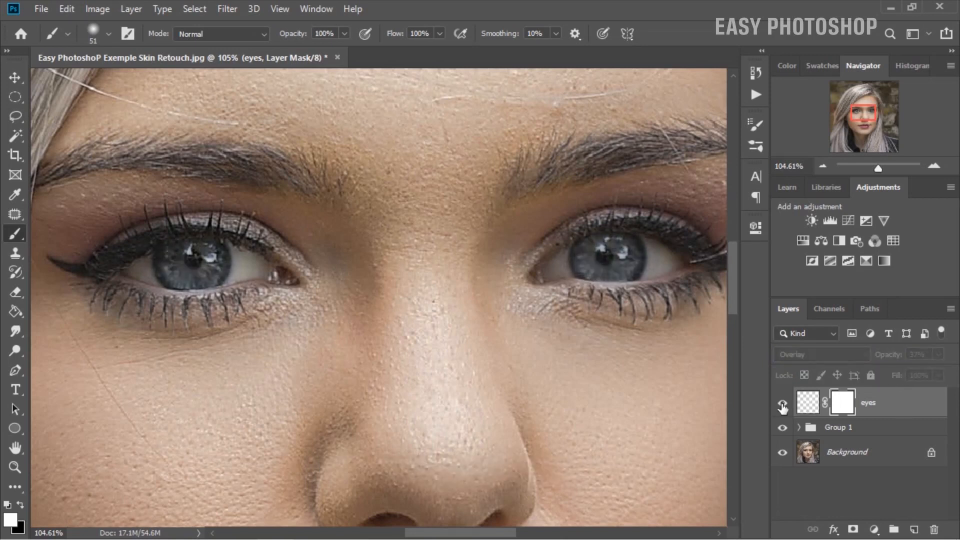
key("ctrl")
key("ctrl+KP_Subtract")
key("ctrl+KP_Subtract")
key("ctrl+KP_Subtract")
key("ctrl+KP_Subtract")
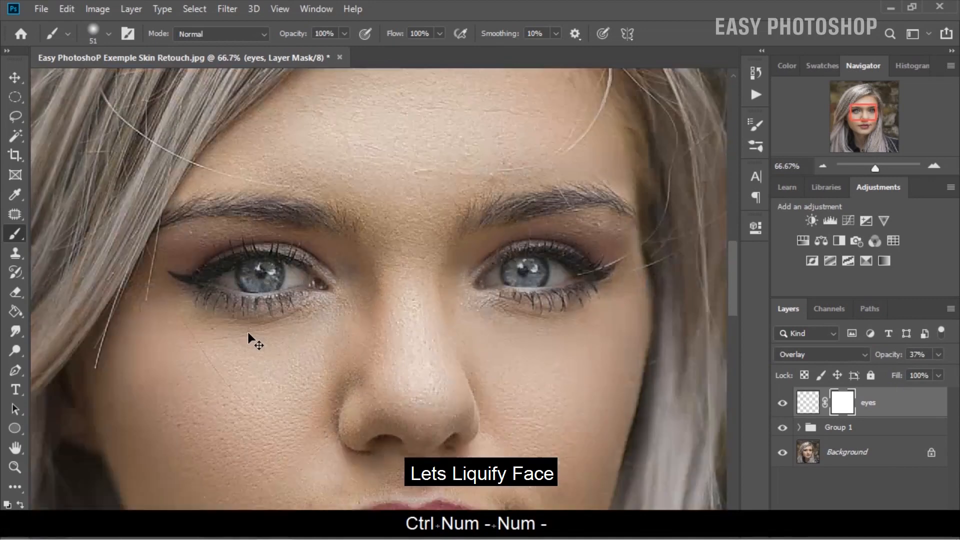
key("ctrl+KP_Add")
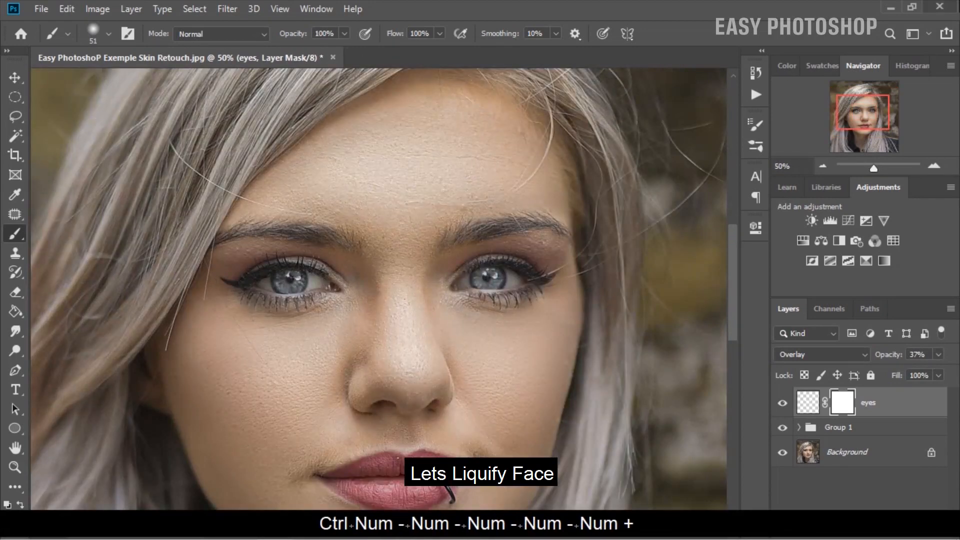
left_click(782, 404)
left_click(782, 404)
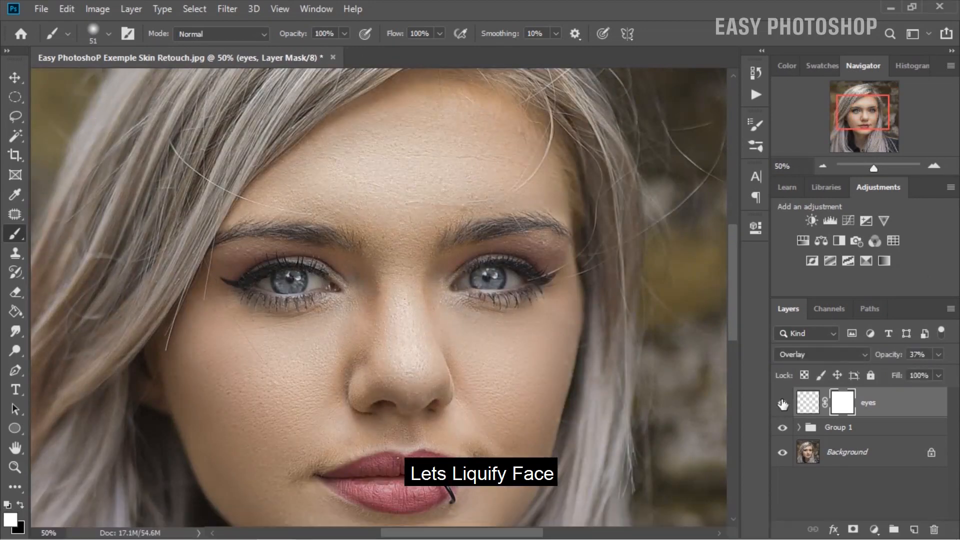
key("ctrl+KP_Subtract")
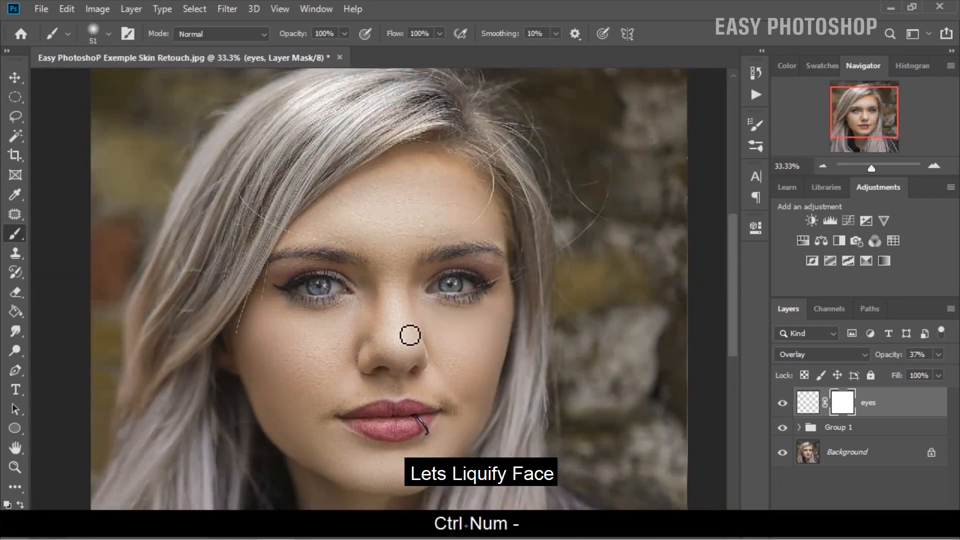
left_click_drag(409, 345, 401, 321)
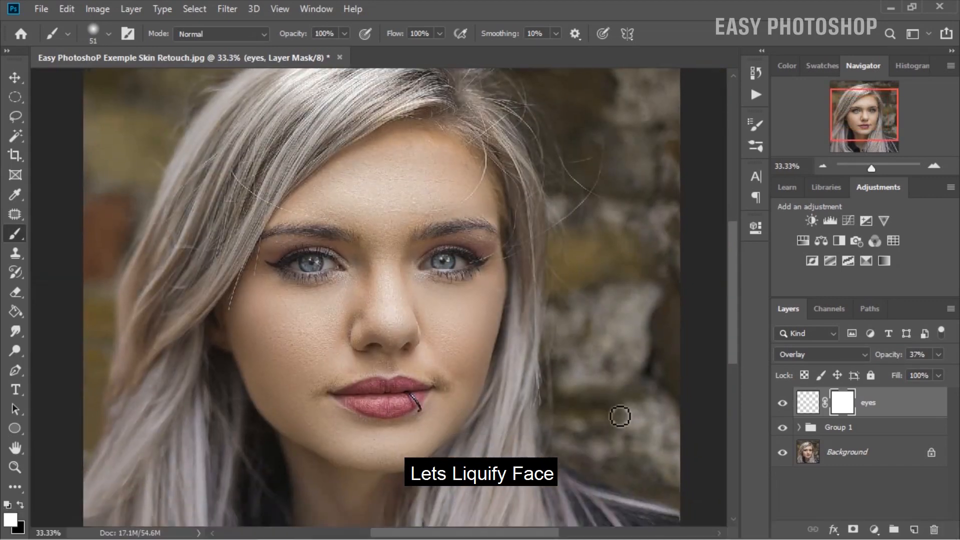
- Stamp all visible layers into a new top layer and name it "liquify"
key("ctrl+alt+shift+e")
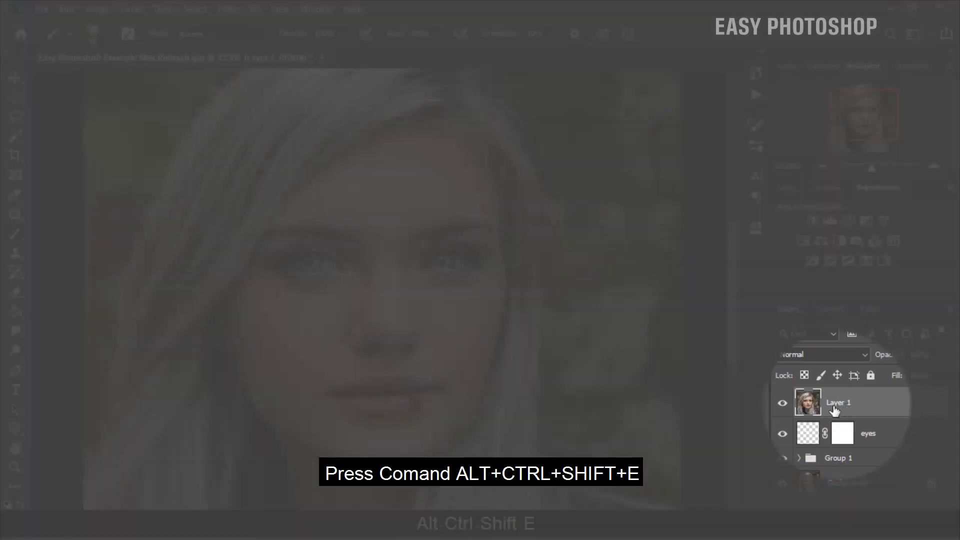
double_click(839, 403)
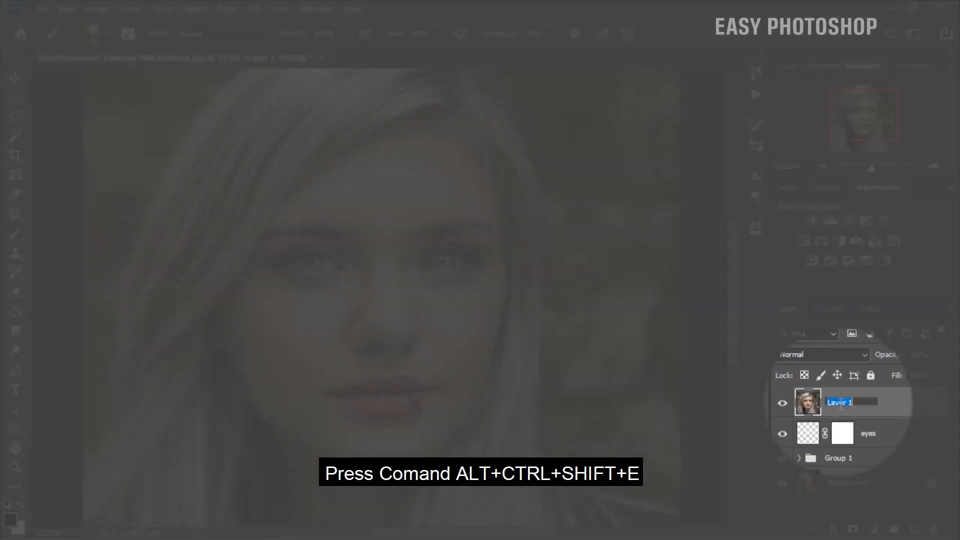
key("BackSpace")
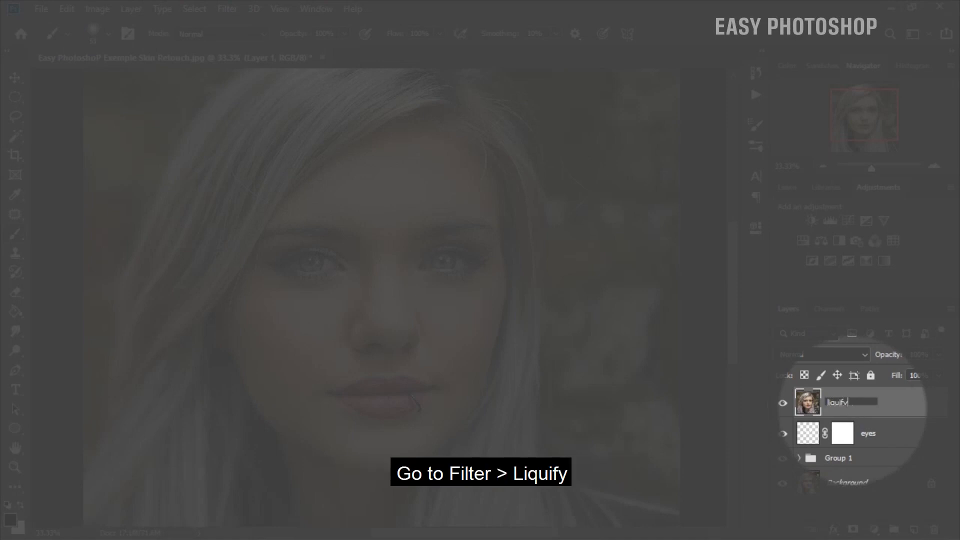
key("Return")
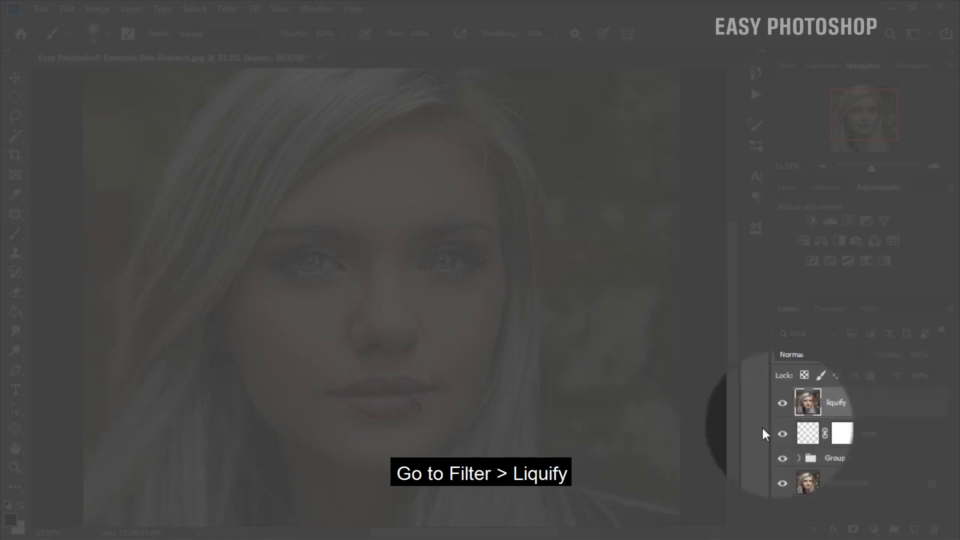
- Open the Liquify filter on the liquify layer and push the right cheek and jawline inward with the Forward Warp tool
left_click(227, 9)
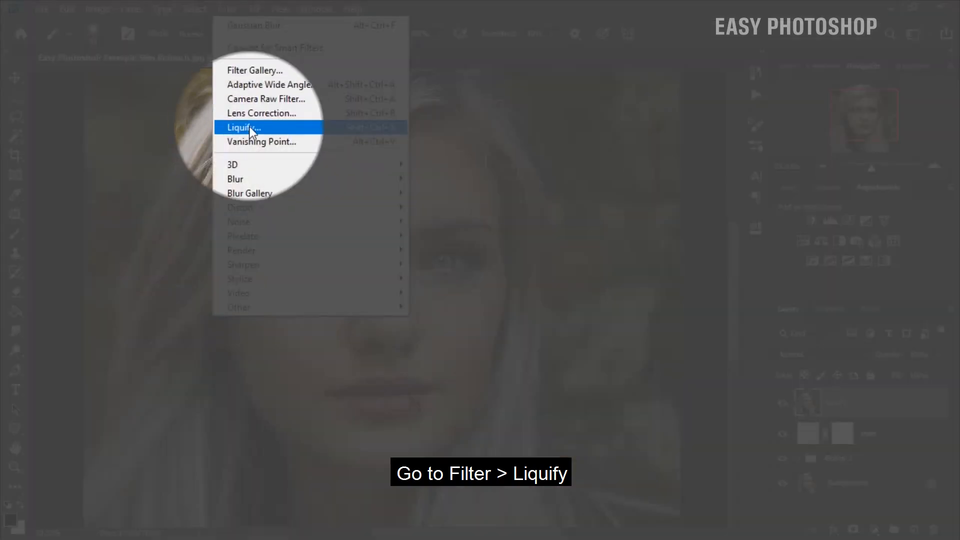
left_click(250, 127)
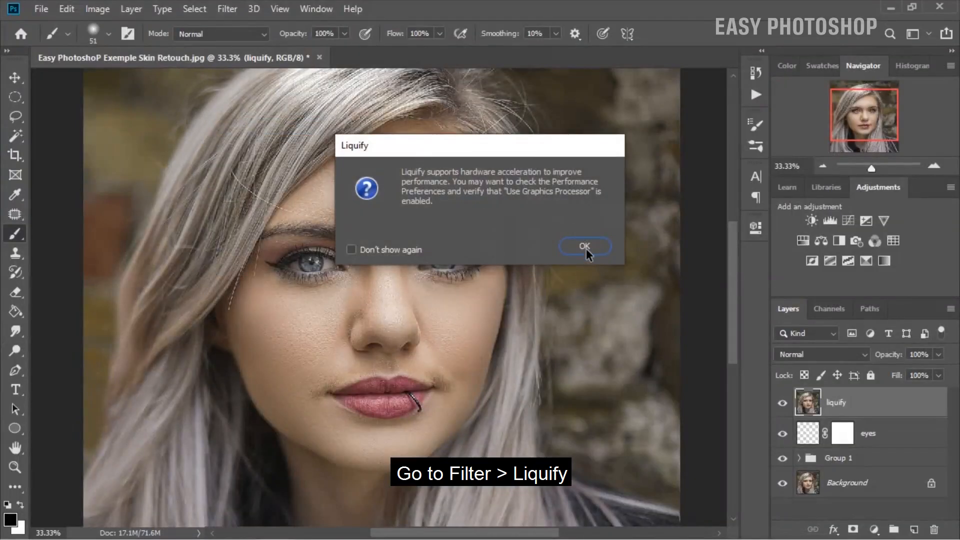
left_click(584, 246)
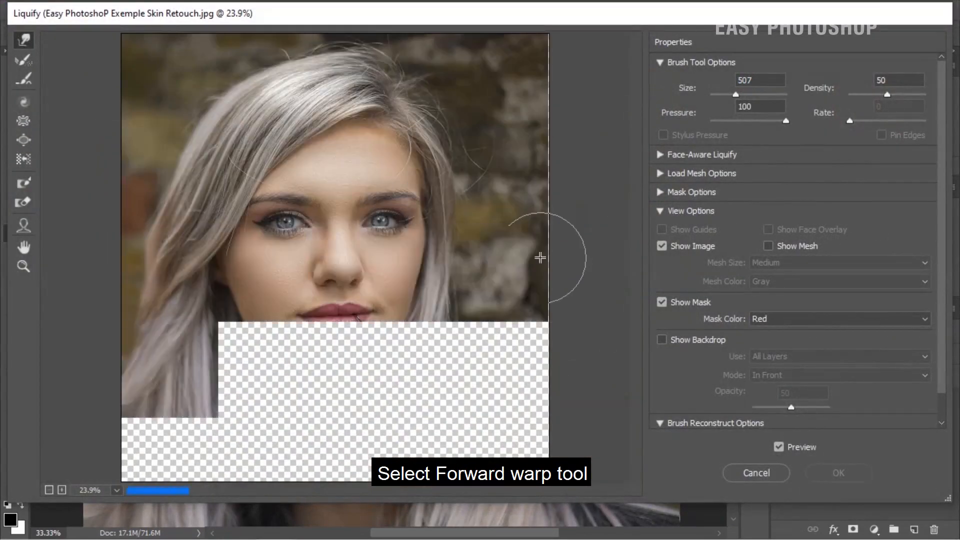
key("z")
left_click(409, 322)
left_click(409, 322)
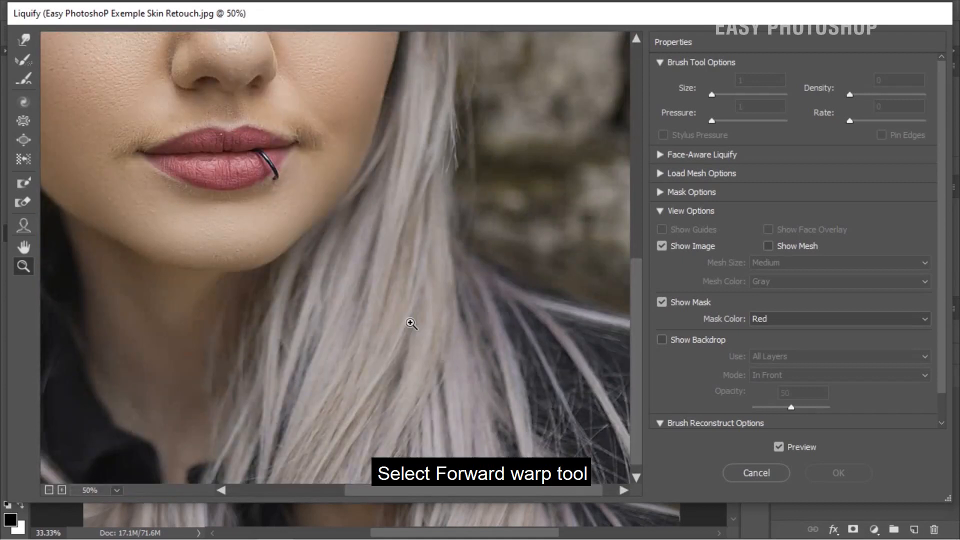
mouse_move(326, 206)
left_mouse_down()
mouse_move(385, 293)
mouse_move(384, 308)
left_mouse_up()
left_click(25, 41)
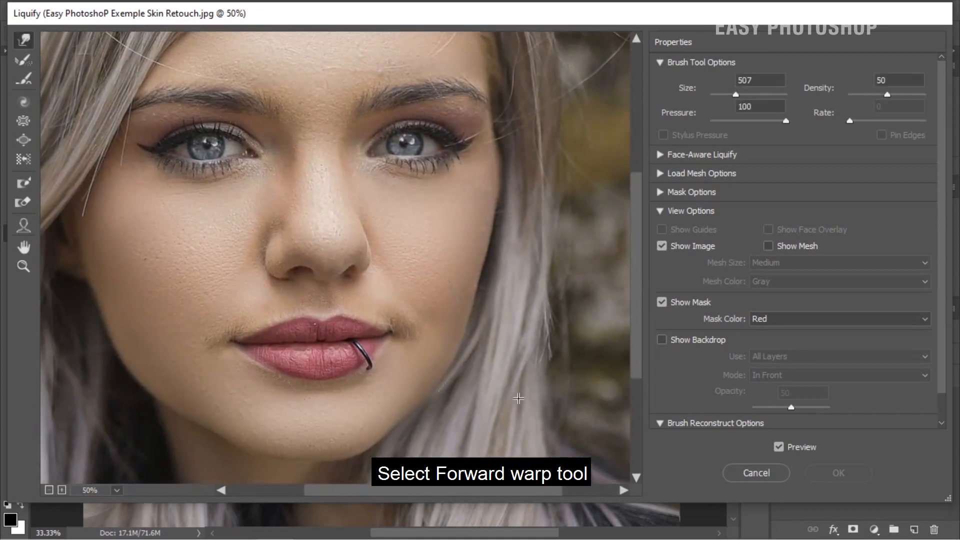
left_click_drag(515, 356, 475, 357)
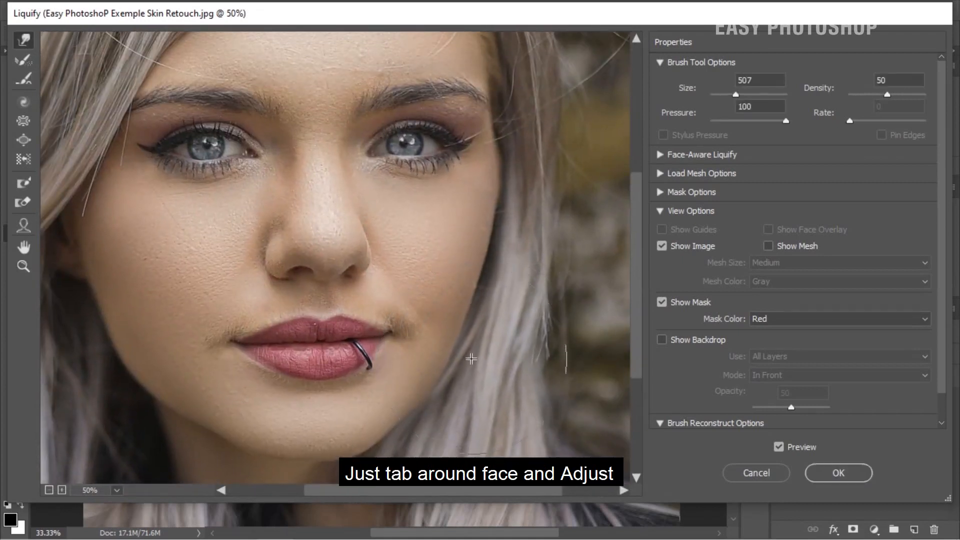
mouse_move(524, 194)
left_mouse_down()
mouse_move(519, 160)
mouse_move(504, 200)
left_mouse_up()
left_click_drag(513, 274, 508, 276)
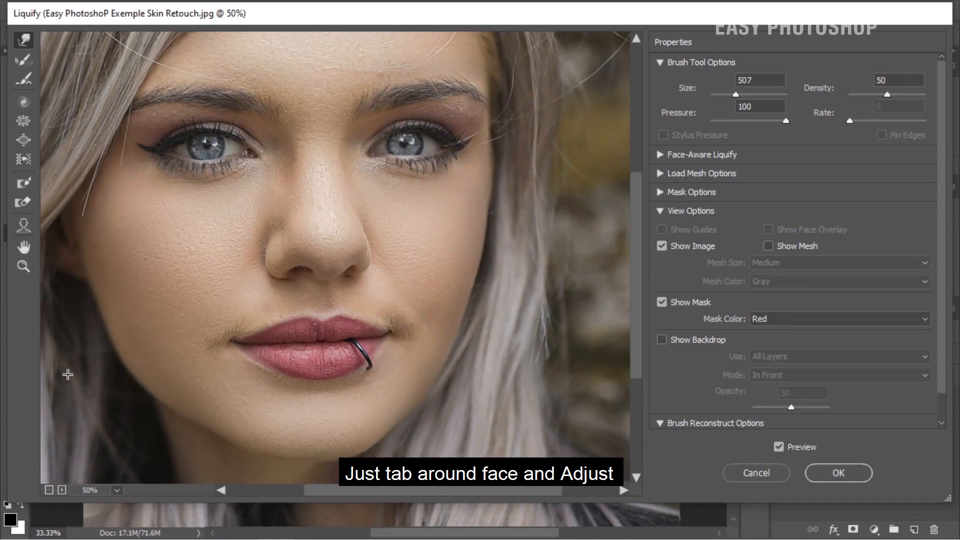
- Refine the left cheek, jawline and chin with the Forward Warp tool
left_click_drag(126, 290, 204, 349)
left_click_drag(128, 247, 147, 280)
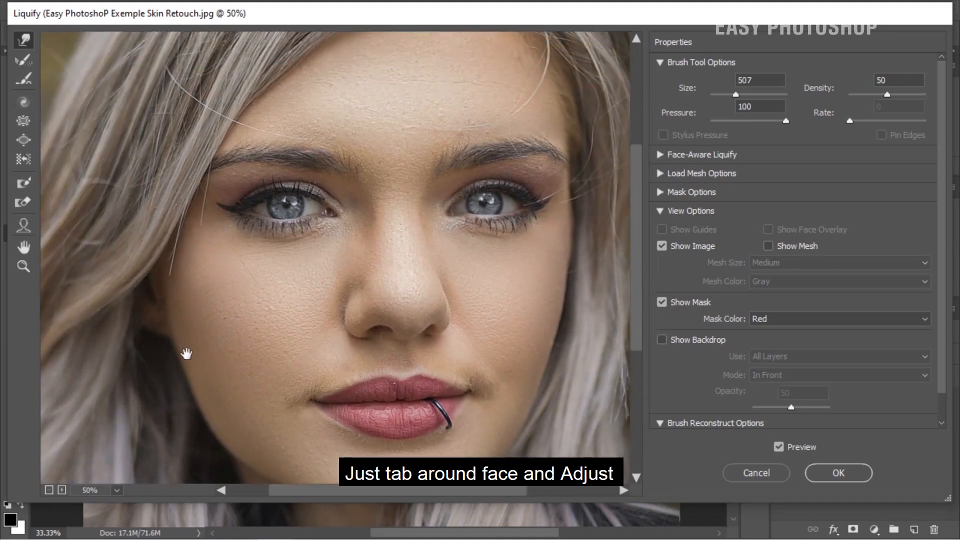
left_click_drag(186, 353, 196, 286)
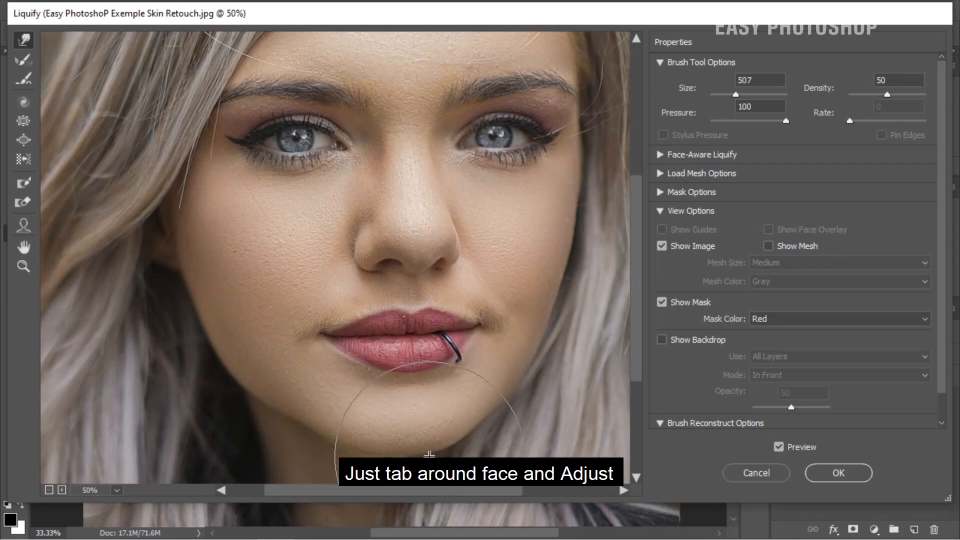
left_click_drag(510, 388, 445, 360)
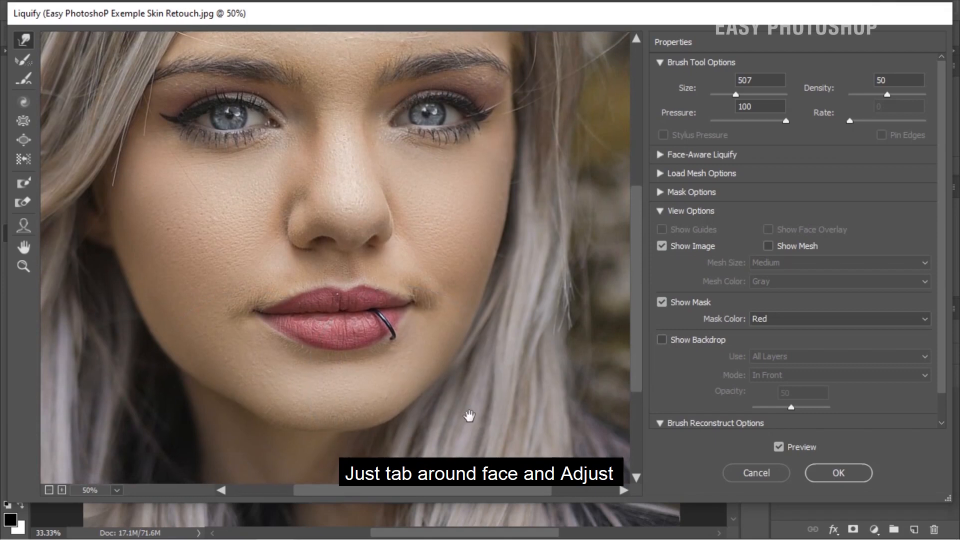
mouse_move(561, 401)
left_mouse_down()
mouse_move(518, 386)
mouse_move(498, 444)
left_mouse_up()
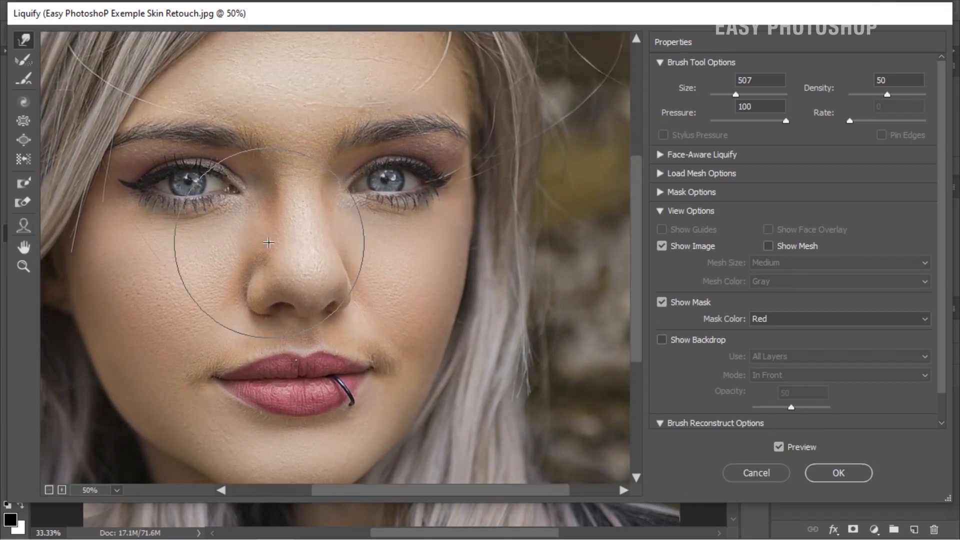
left_click_drag(400, 371, 399, 328)
- Compare the face before and after warping with the Liquify preview, then apply the filter
scroll(734, 379, "down", 1)
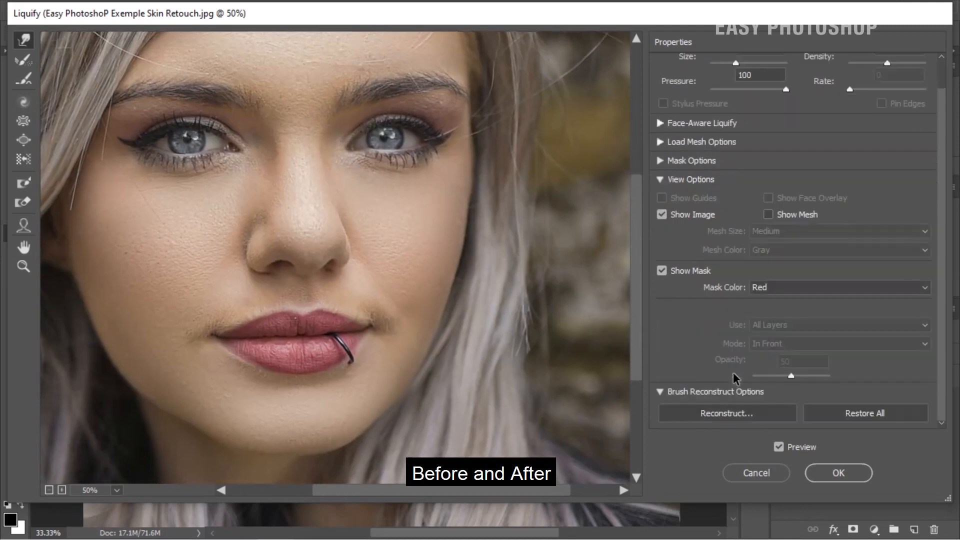
left_click(779, 447)
left_click(779, 446)
left_click(778, 447)
left_click(779, 446)
left_click(779, 446)
left_click(778, 446)
left_click(839, 478)
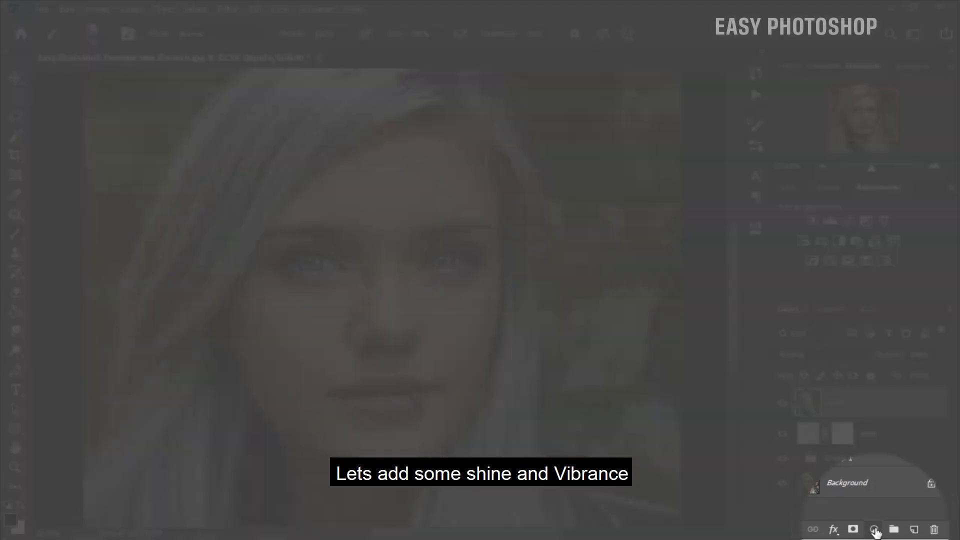
- Add a Brightness/Contrast adjustment layer above the liquify layer with Brightness set to 150
left_click(874, 529)
left_click(882, 308)
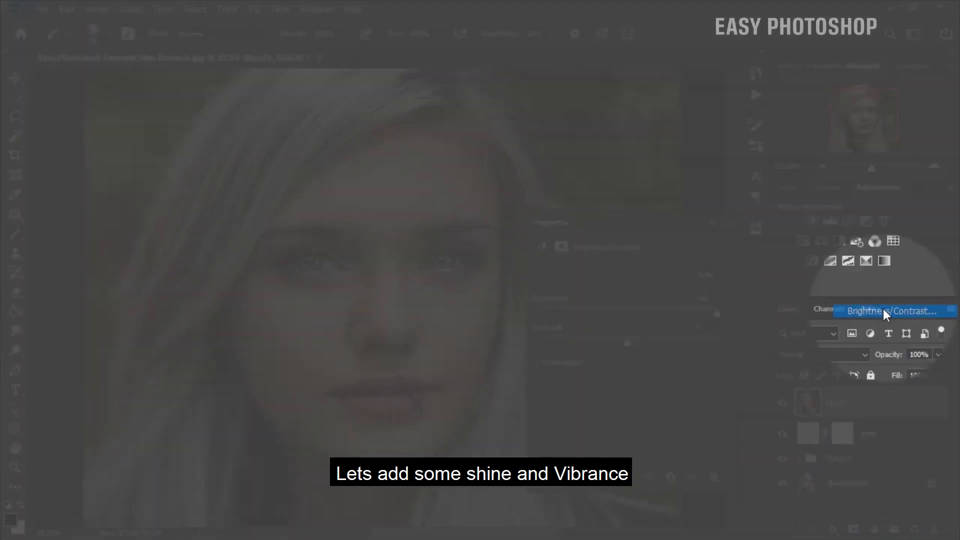
left_click_drag(628, 313, 764, 313)
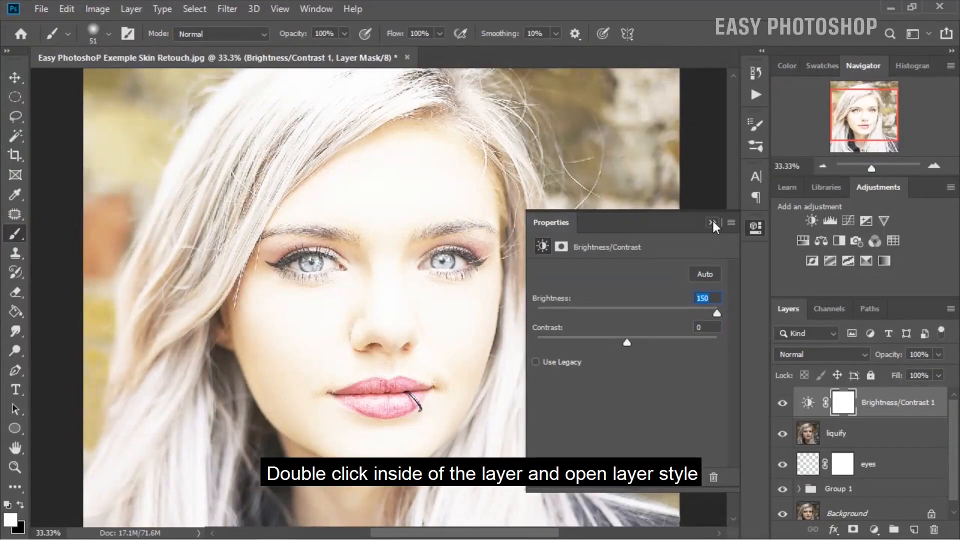
left_click(712, 222)
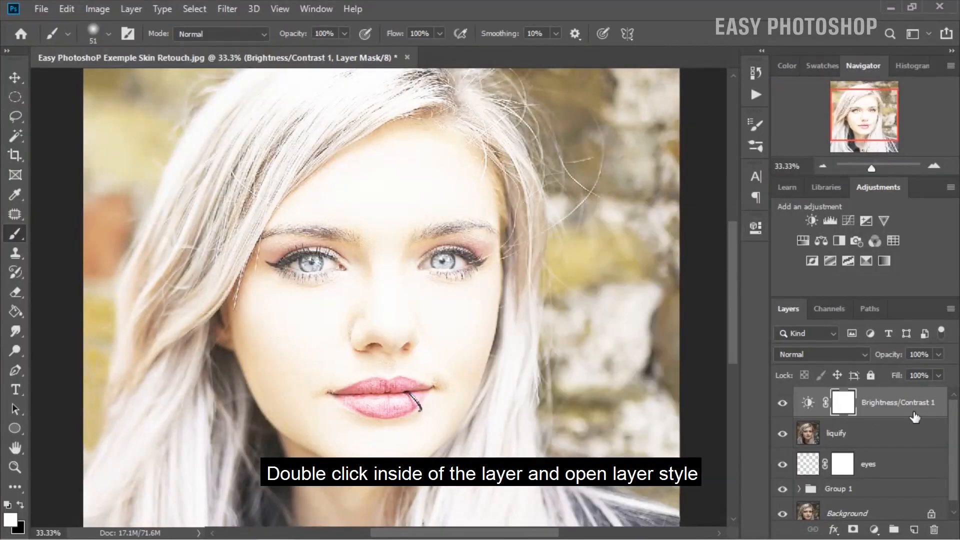
- Limit the Brightness/Contrast layer to highlights by splitting the Blend If Underlying Layer black point to 145 / 255
double_click(915, 407)
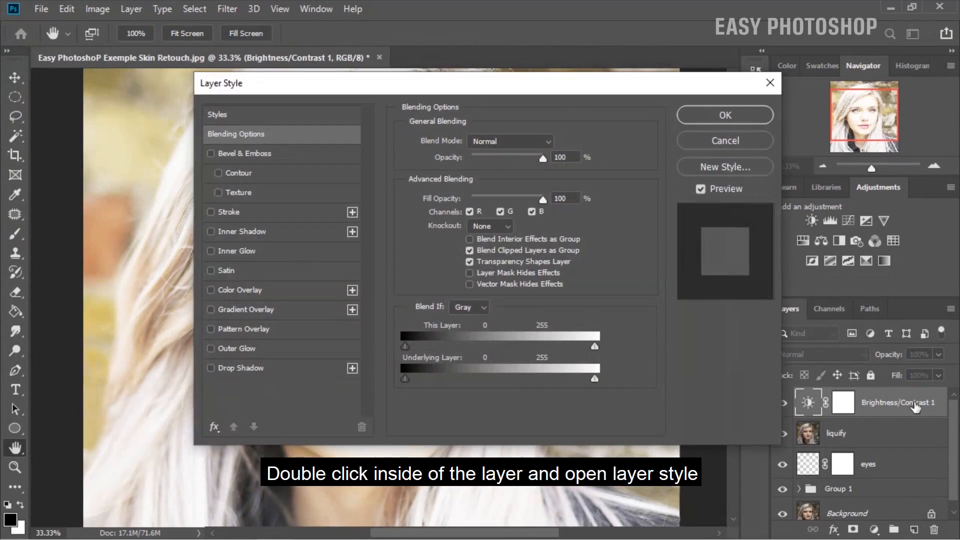
left_click_drag(335, 85, 663, 101)
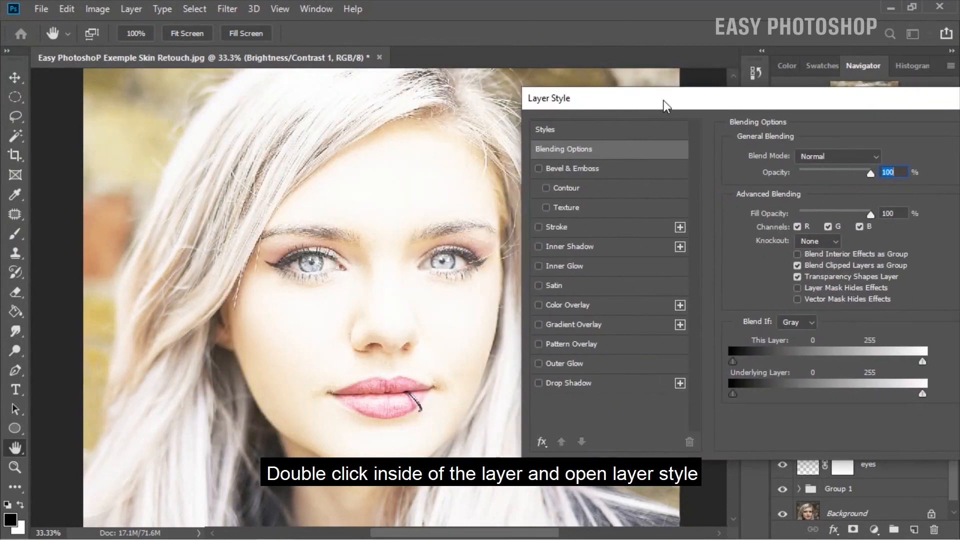
left_click_drag(734, 394, 951, 402)
left_click_drag(823, 395, 837, 393)
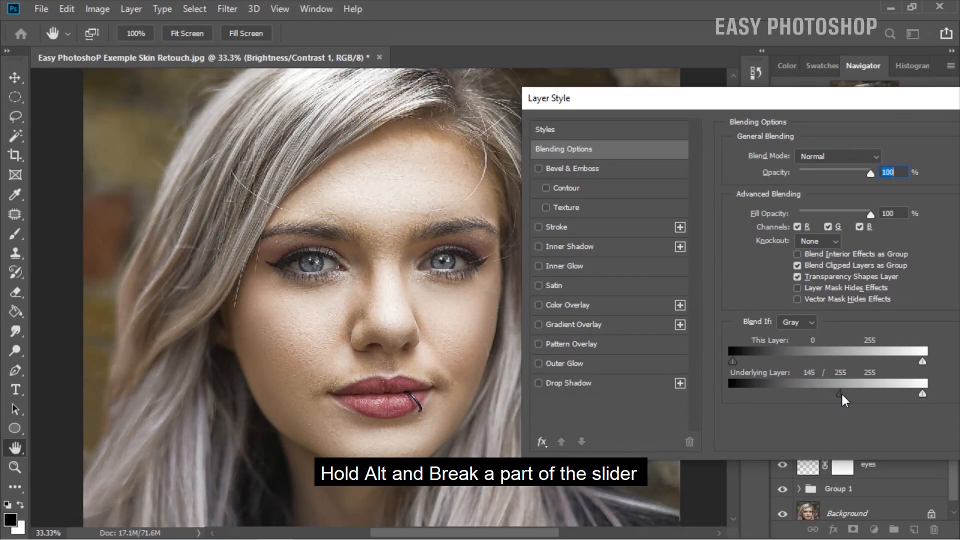
left_click_drag(690, 102, 414, 164)
left_click(745, 181)
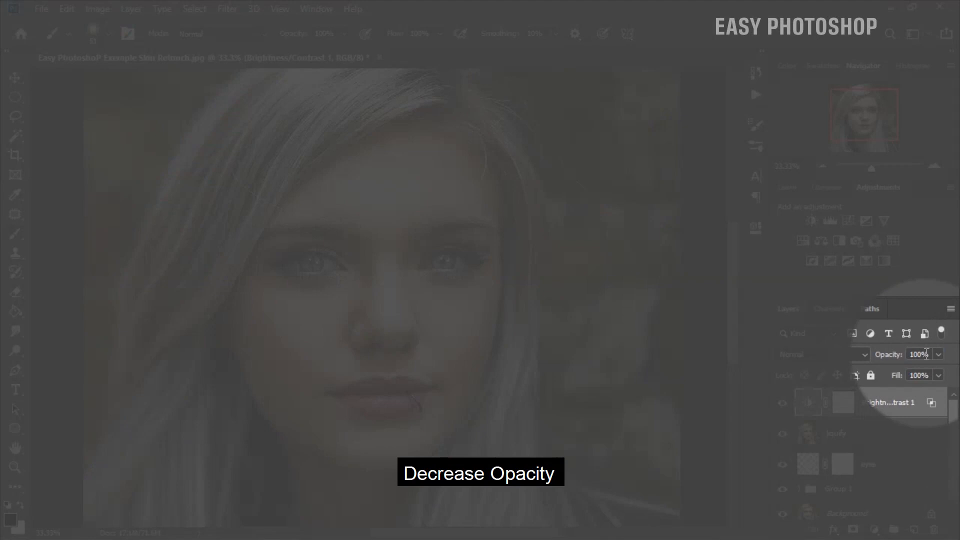
- Lower the Brightness/Contrast layer's opacity to around 41%, compare the image with and without it, and fine-tune the opacity
left_click_drag(929, 354, 899, 357)
left_click(938, 354)
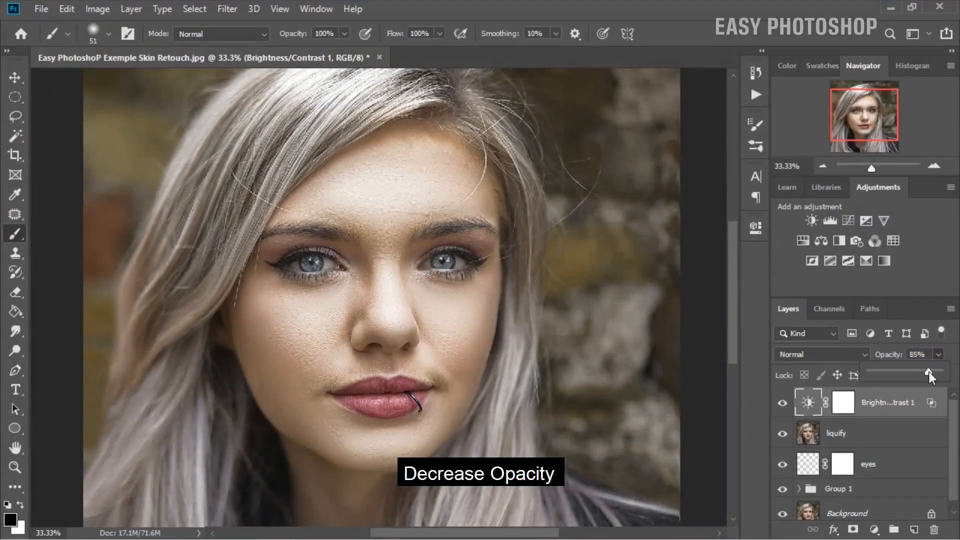
left_click_drag(901, 373, 899, 373)
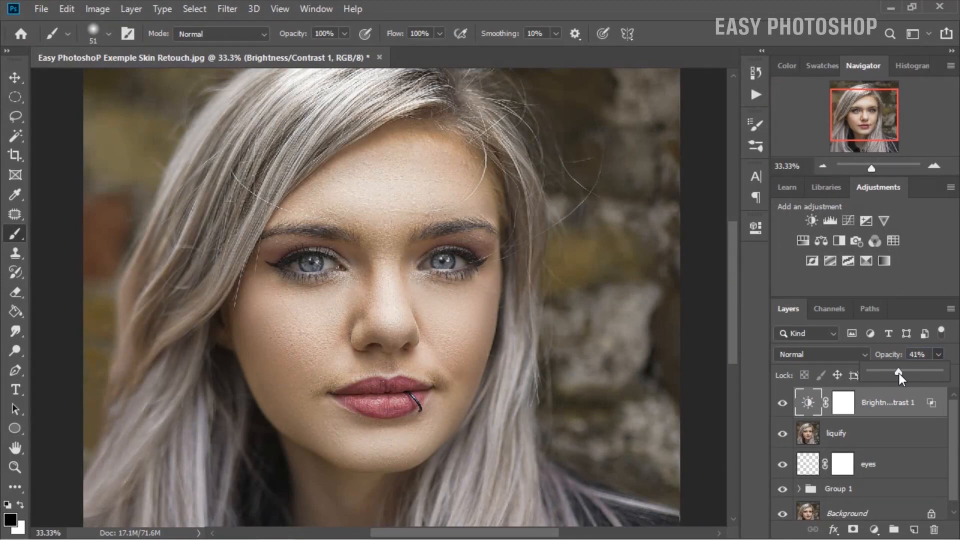
left_click(782, 403)
left_click(781, 403)
left_click(937, 356)
left_click_drag(909, 372, 906, 372)
left_click(914, 403)
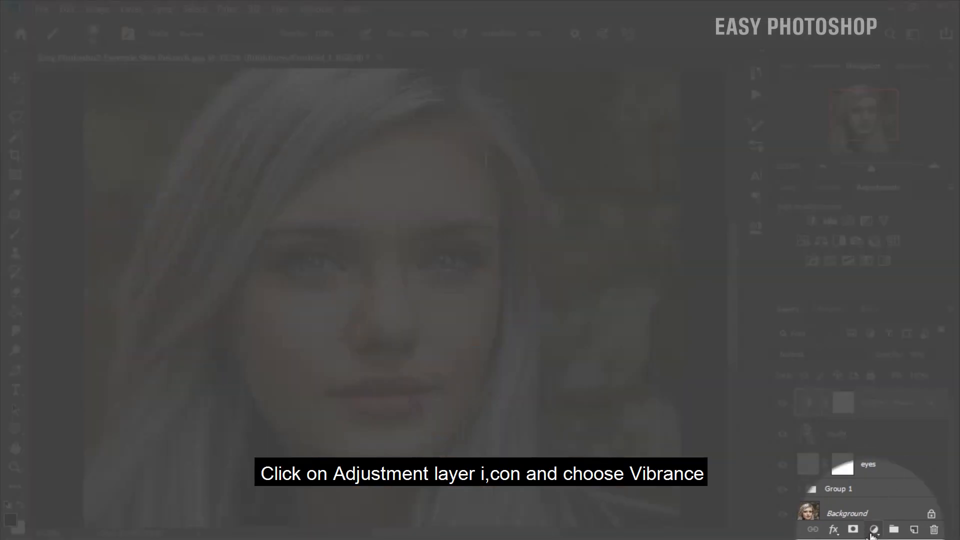
- Add a Vibrance adjustment layer above the Brightness/Contrast layer with Vibrance +22 and Saturation +2
left_click(873, 529)
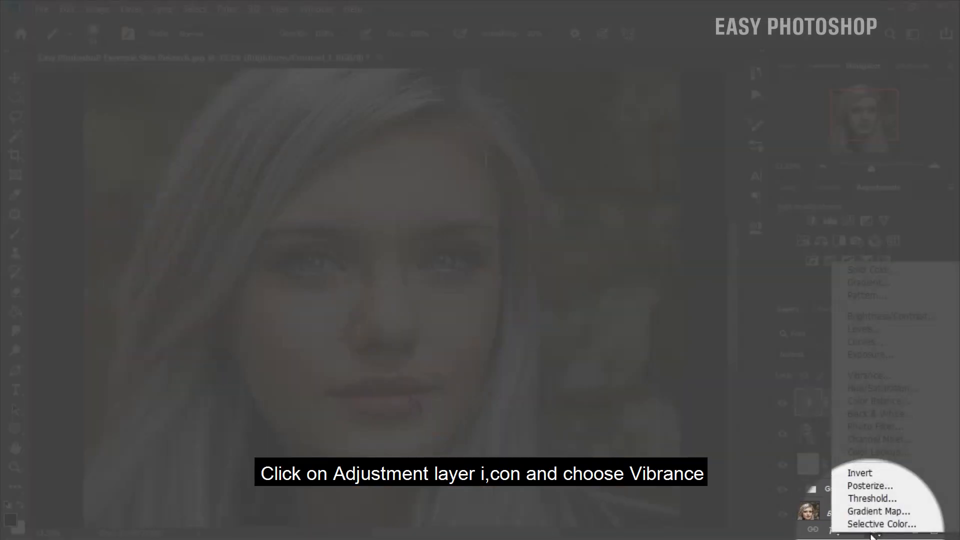
left_click(866, 374)
left_click_drag(627, 287, 631, 317)
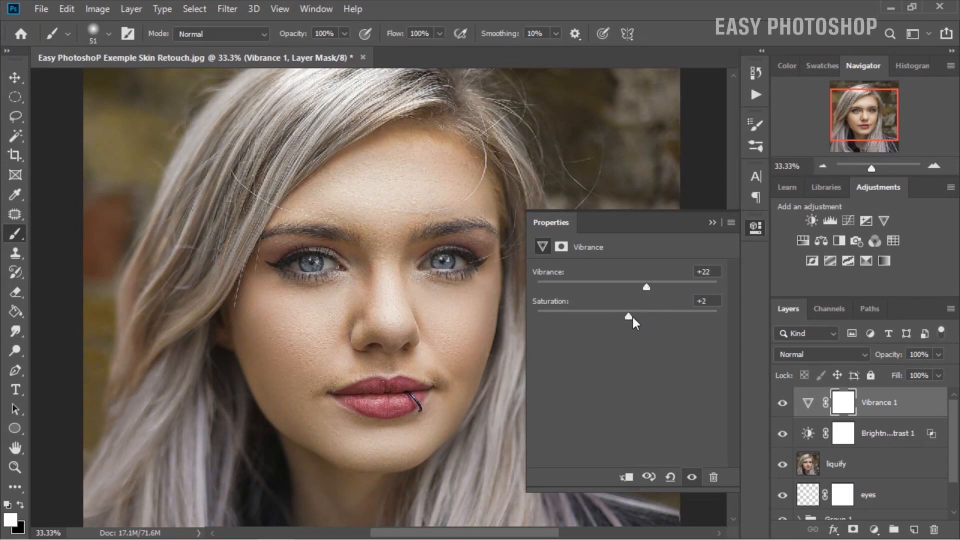
left_click(712, 223)
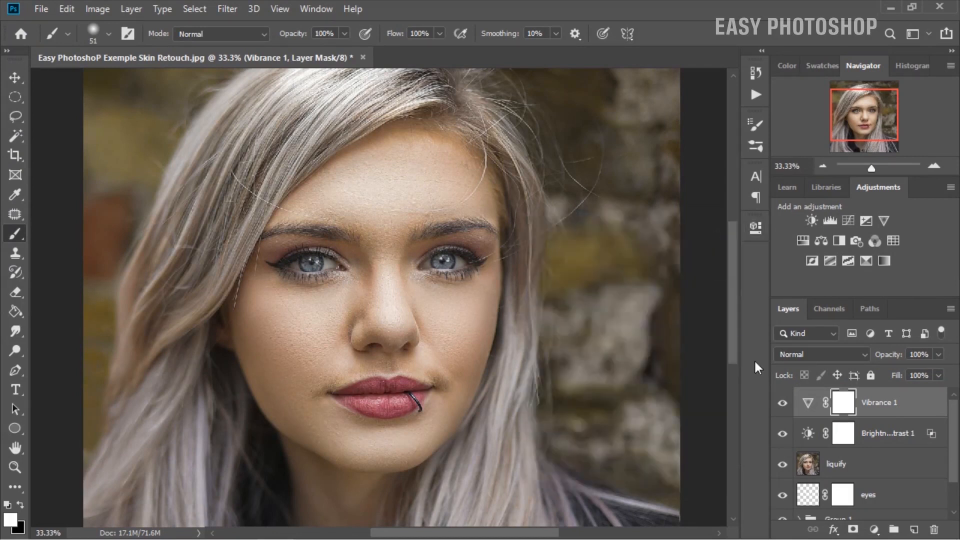
- Compare the portrait with and without the Vibrance adjustment layer
left_click(773, 403)
left_click(773, 403)
left_click(773, 402)
left_click(773, 403)
- Compare the retouched face with the original at 50% zoom by repeatedly isolating the Background layer and restoring all layers
left_click(15, 466)
left_click(418, 386)
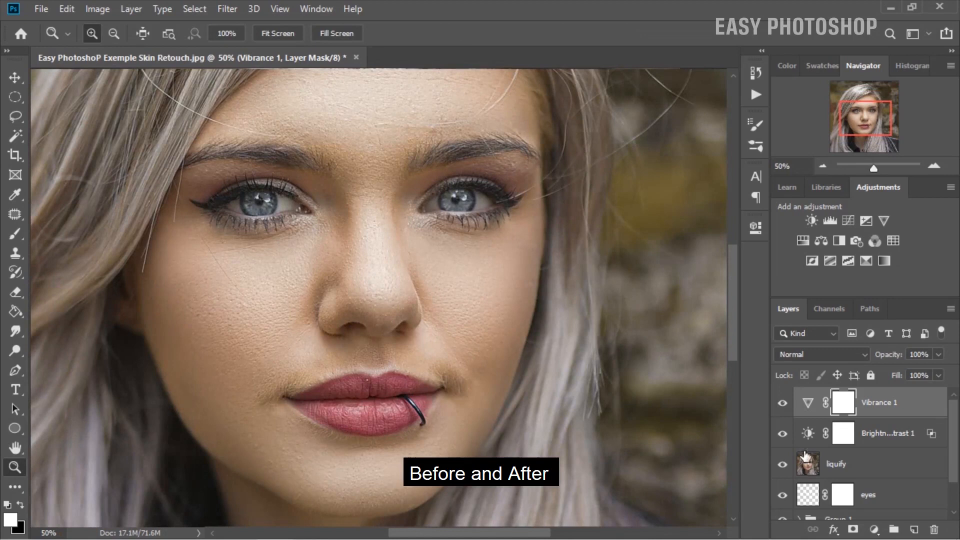
scroll(832, 455, "down", 2)
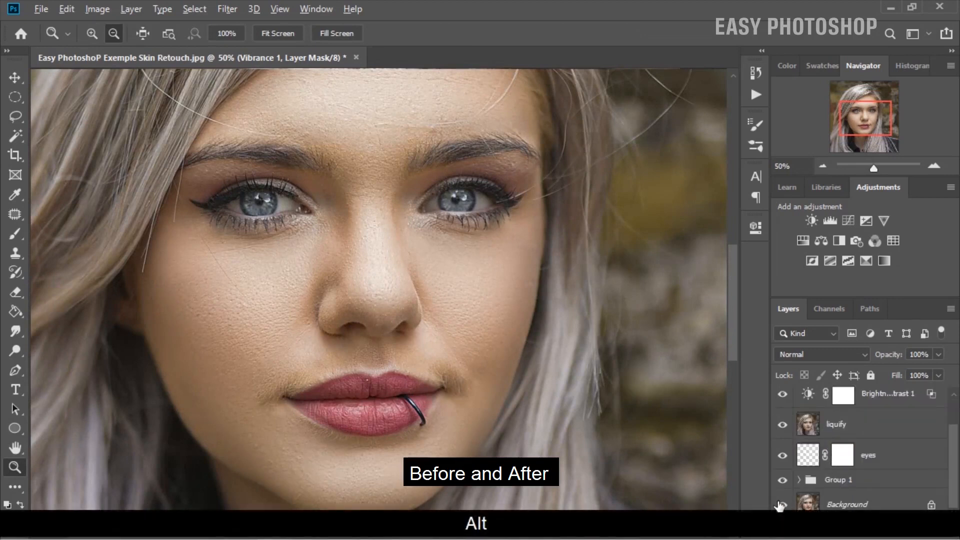
left_click(782, 504, "alt")
left_click(781, 504, "alt")
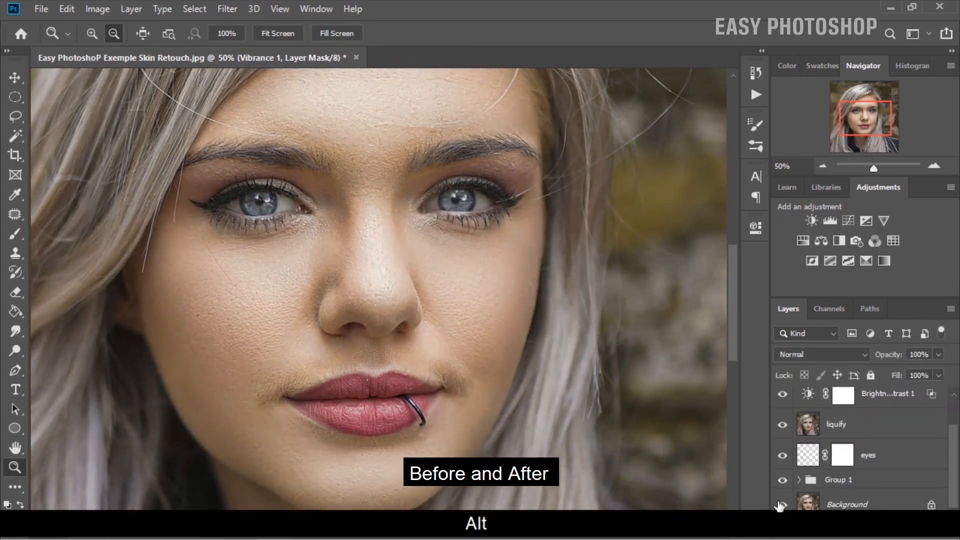
left_click(782, 504, "alt")
left_click(782, 504, "alt")
left_click(782, 504, "alt")
left_click(782, 504, "alt")
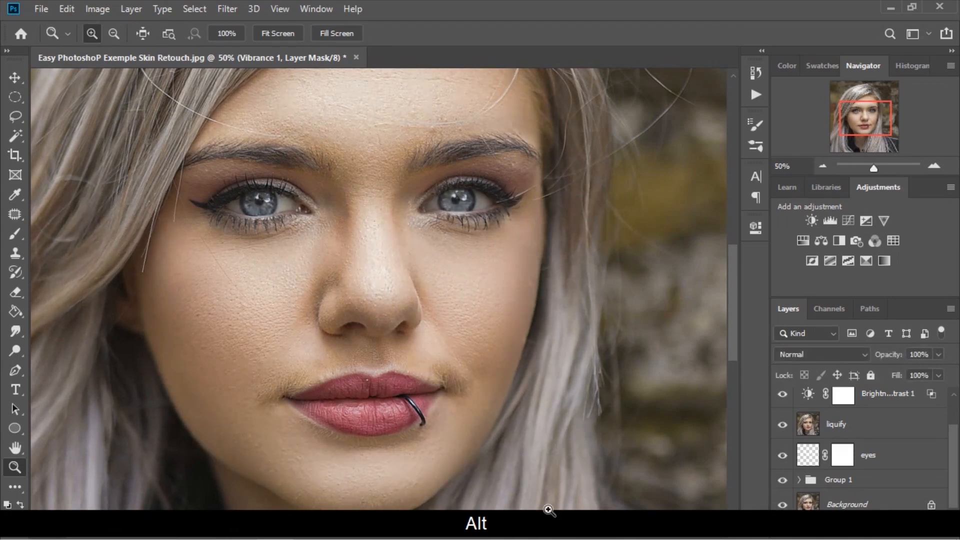